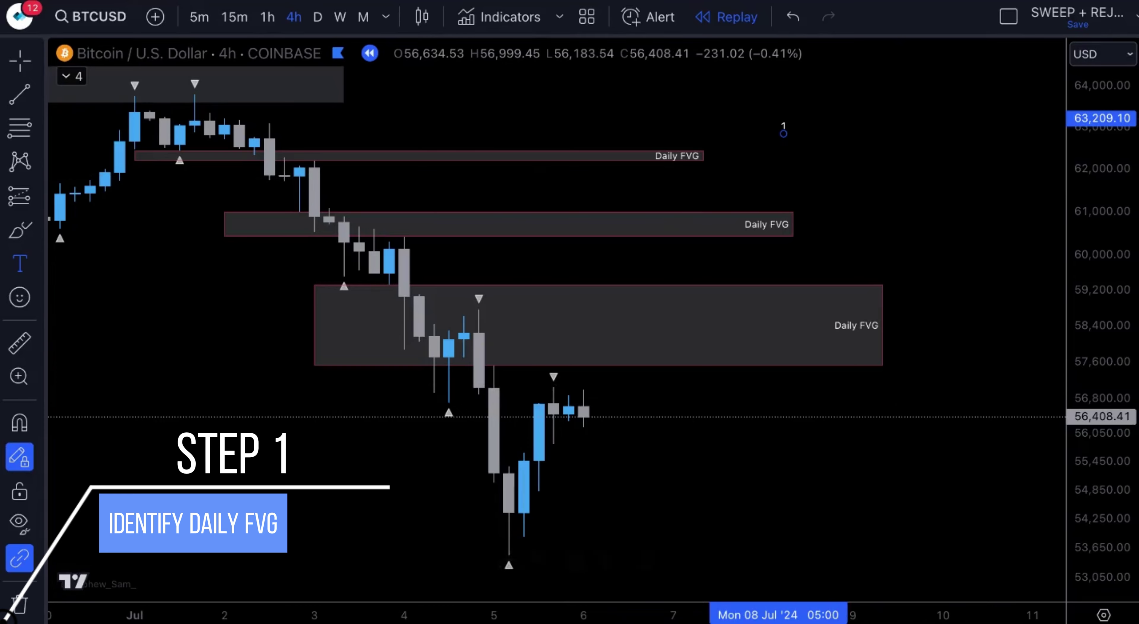
Start a bar replay of the BTCUSD 4h chart from the 5 Jul candle
key(shift+Left)
click(509, 450)
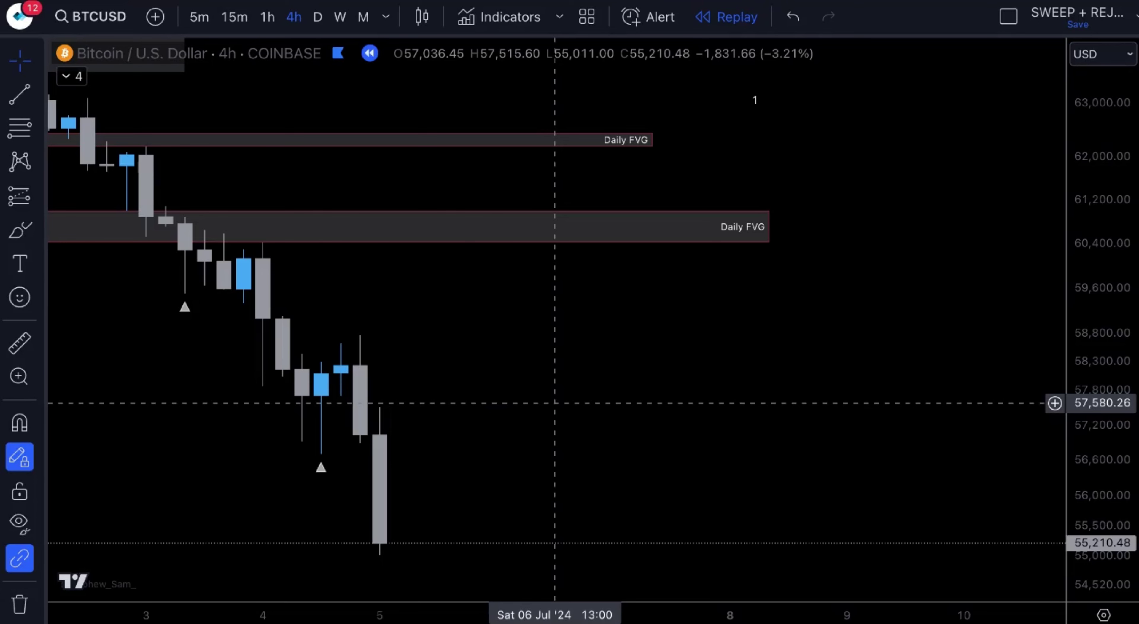
Save the chart layout, expand the indicator legend and zoom the chart out
key(ctrl+s)
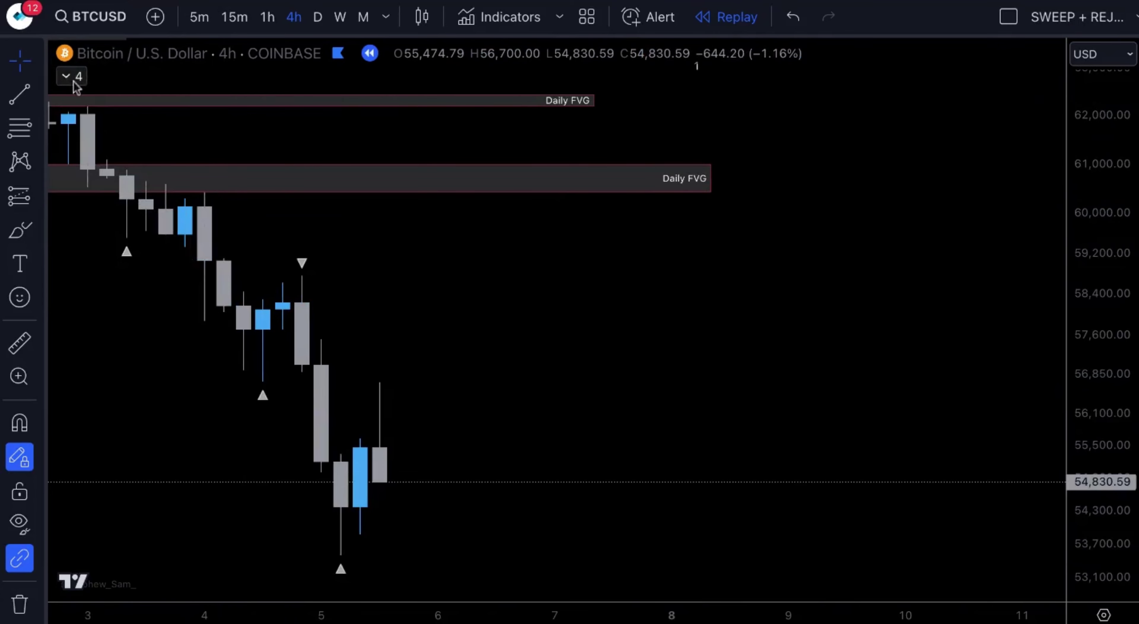
click(74, 79)
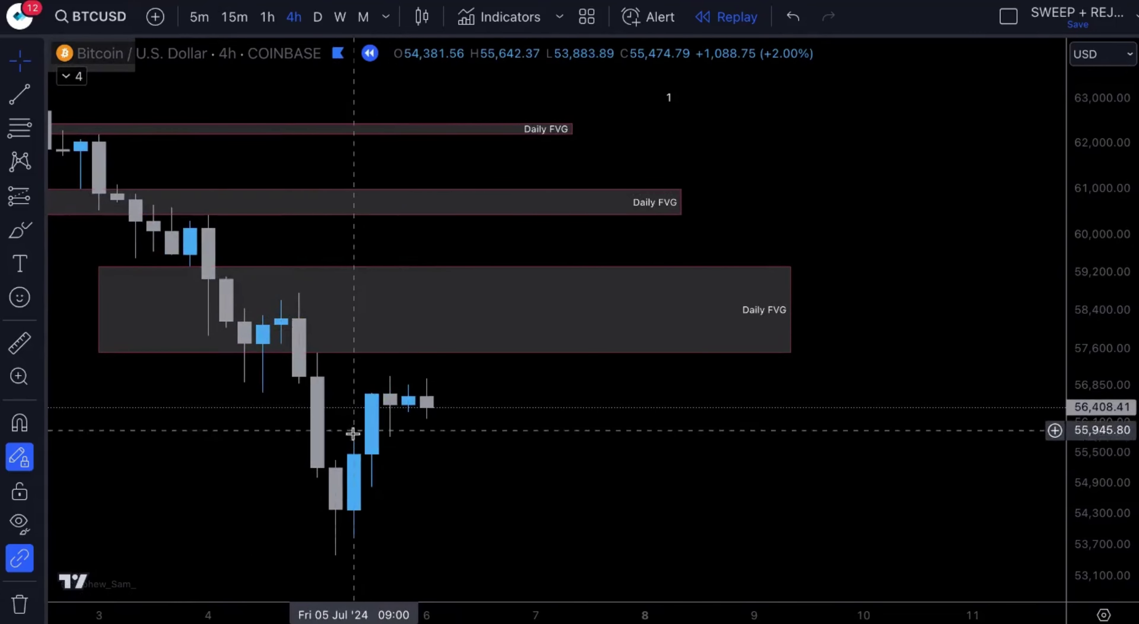
scroll(359, 449, down, 1)
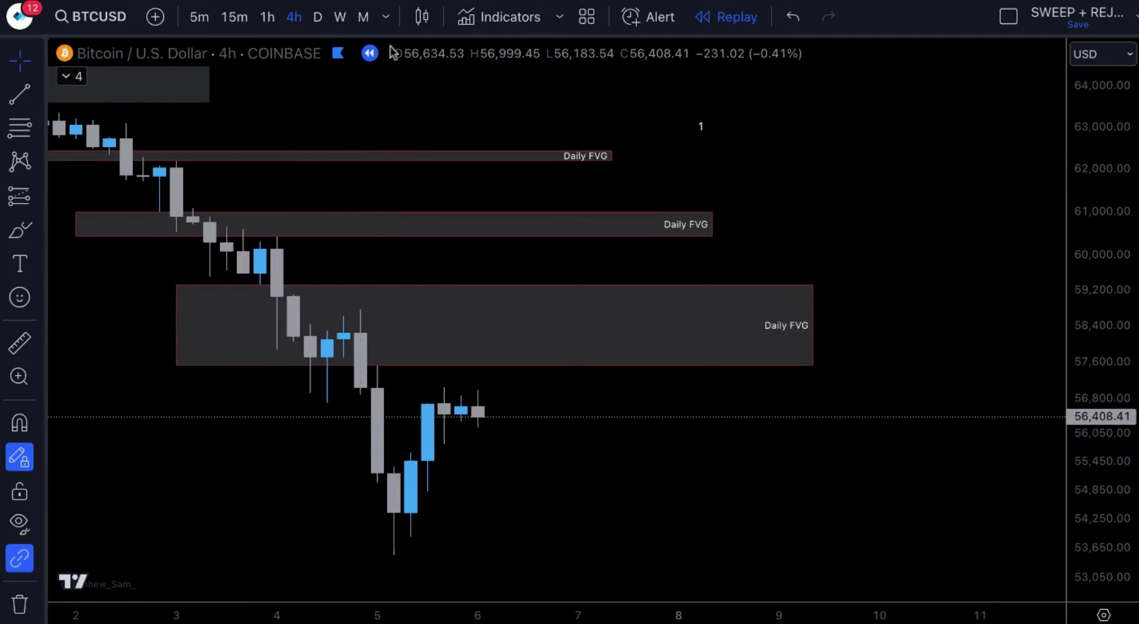
Switch to the daily timeframe, enlarge the candles and frame the Daily FVG boxes
click(324, 29)
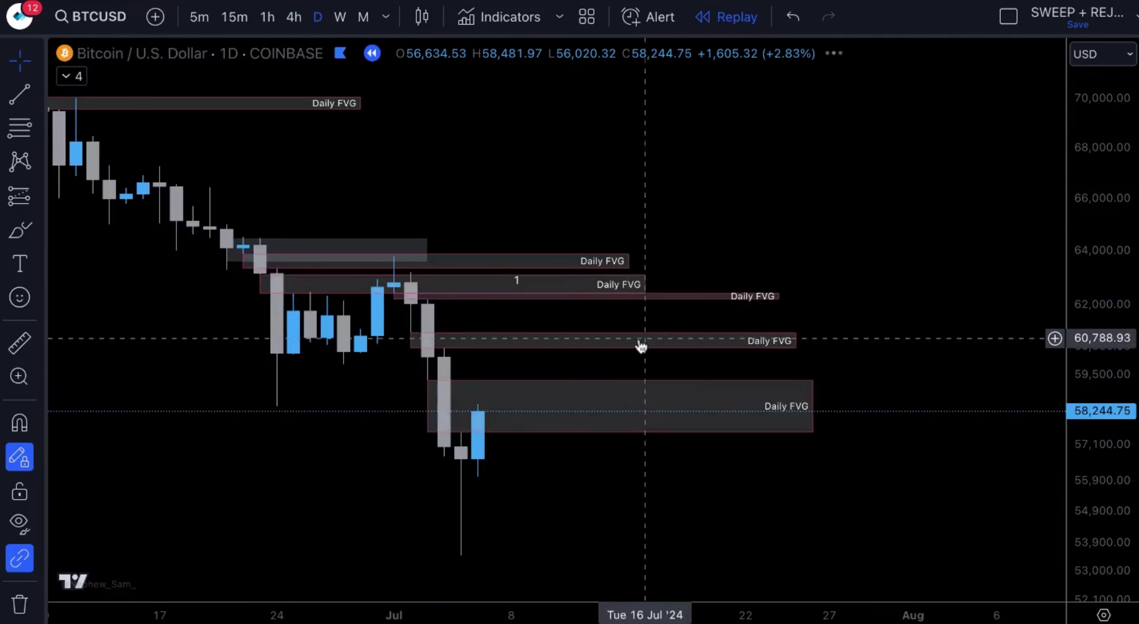
scroll(641, 343, up, 2)
drag(1101, 469, 1101, 424)
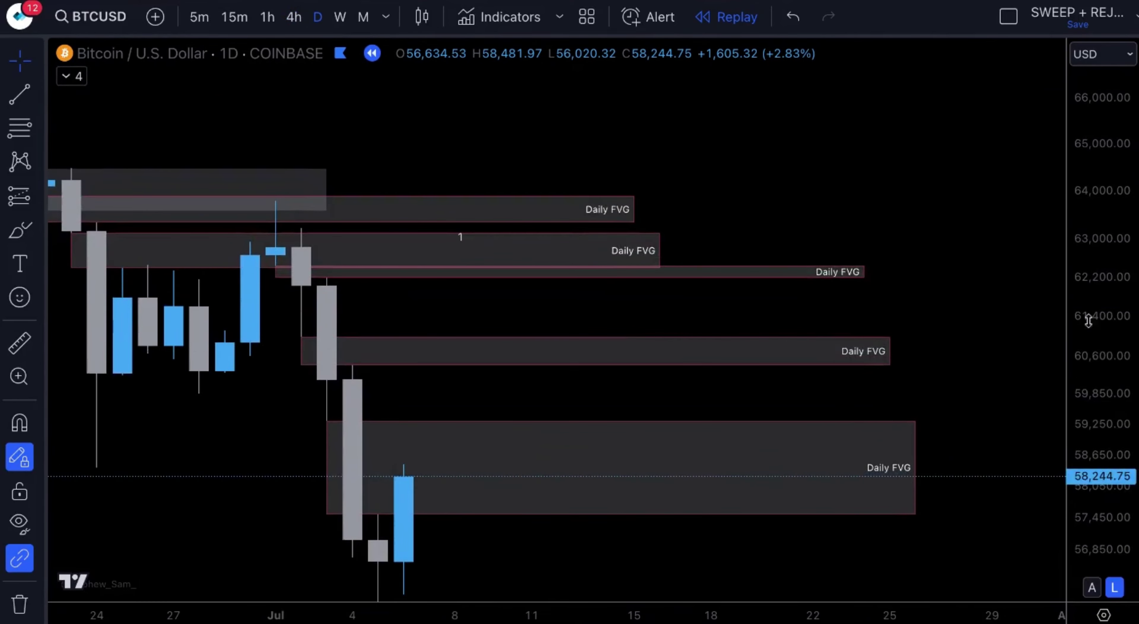
drag(839, 351, 853, 238)
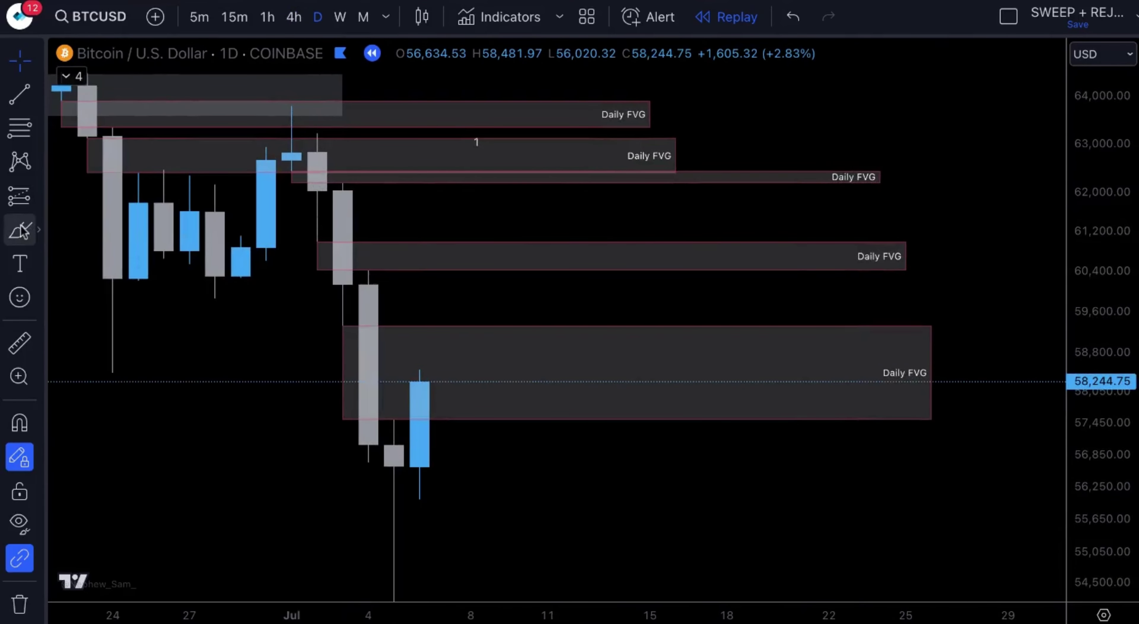
Draw a rectangle across the lowest Daily FVG from 3 Jul, then undo it
click(39, 230)
click(102, 419)
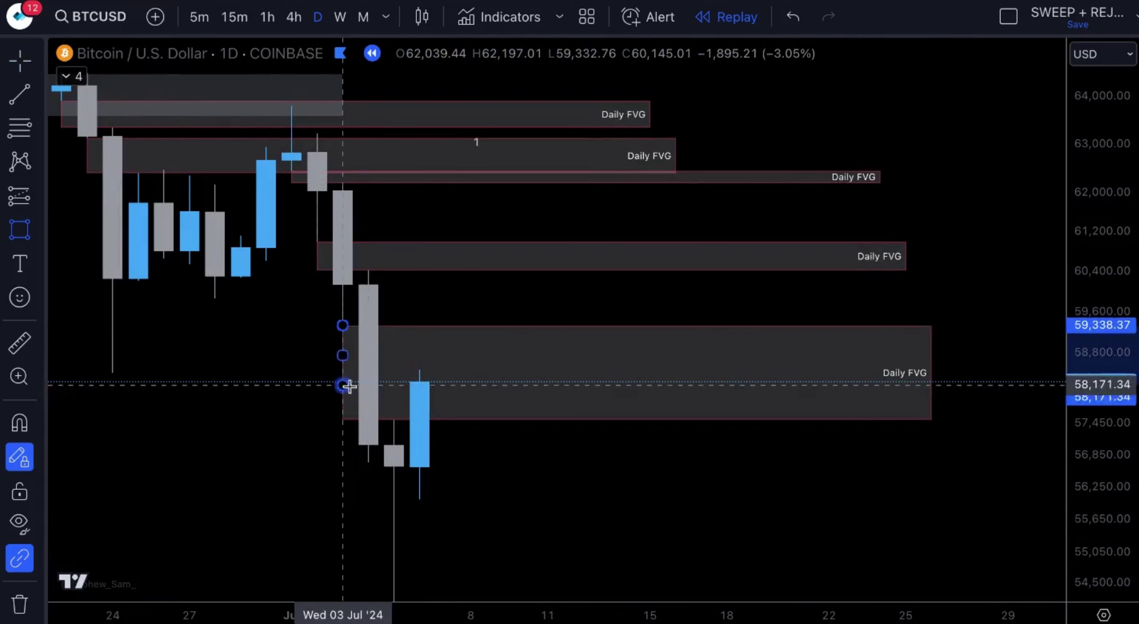
mouse_move(340, 326)
mouse_down()
mouse_move(460, 389)
mouse_move(460, 415)
mouse_move(910, 410)
mouse_move(934, 420)
mouse_up()
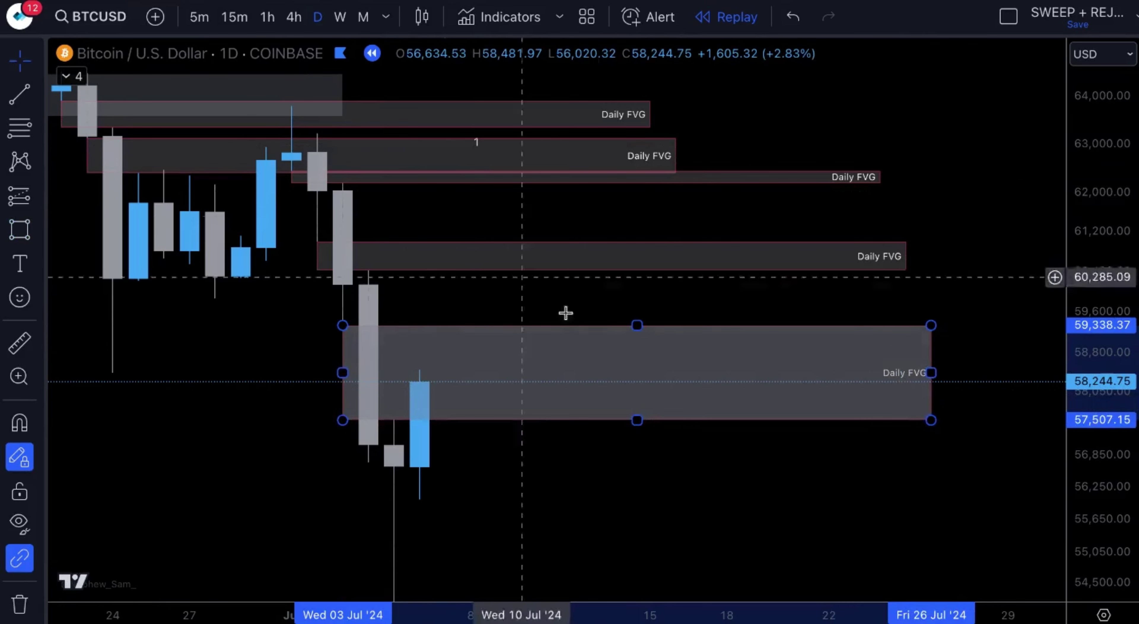
click(529, 298)
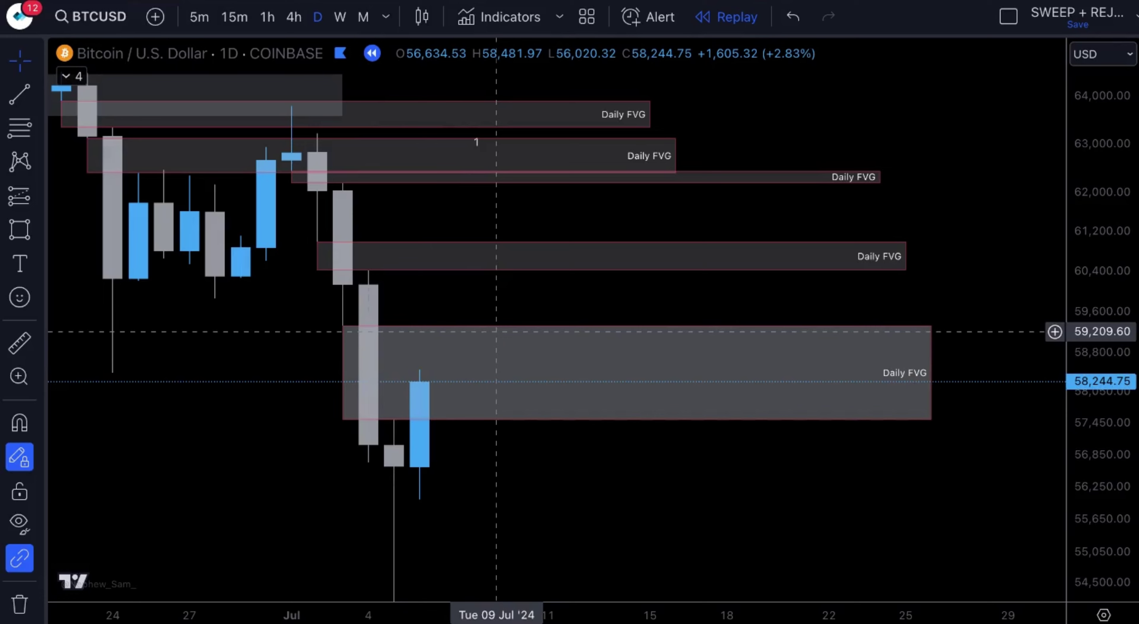
key(ctrl+z)
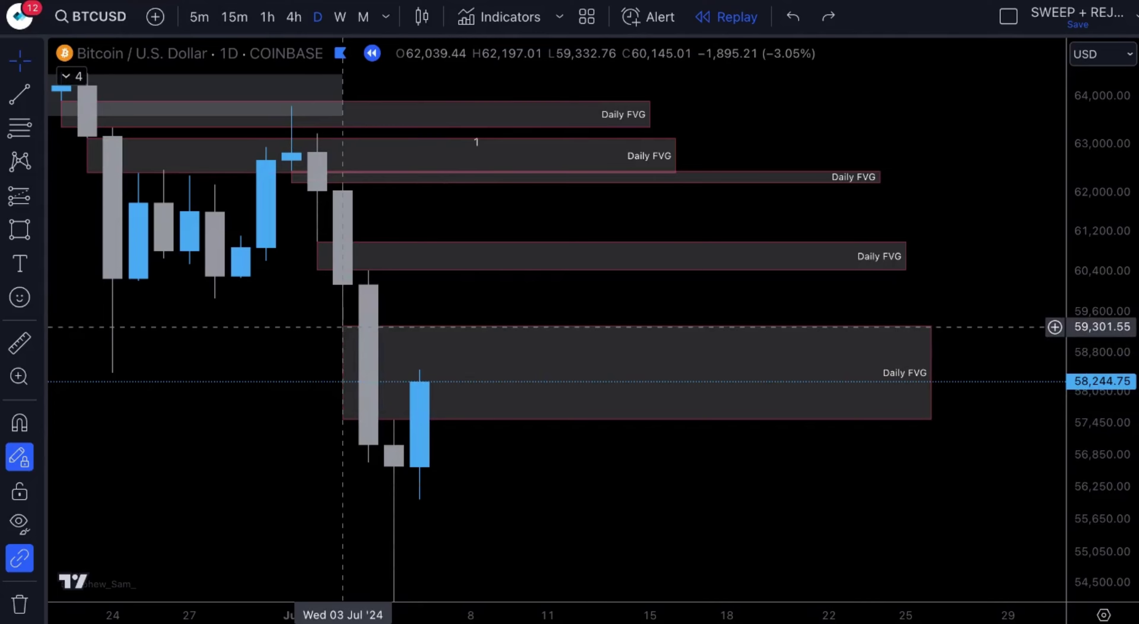
Return to the 4h timeframe and scroll to frame the three Daily FVG zones
click(294, 18)
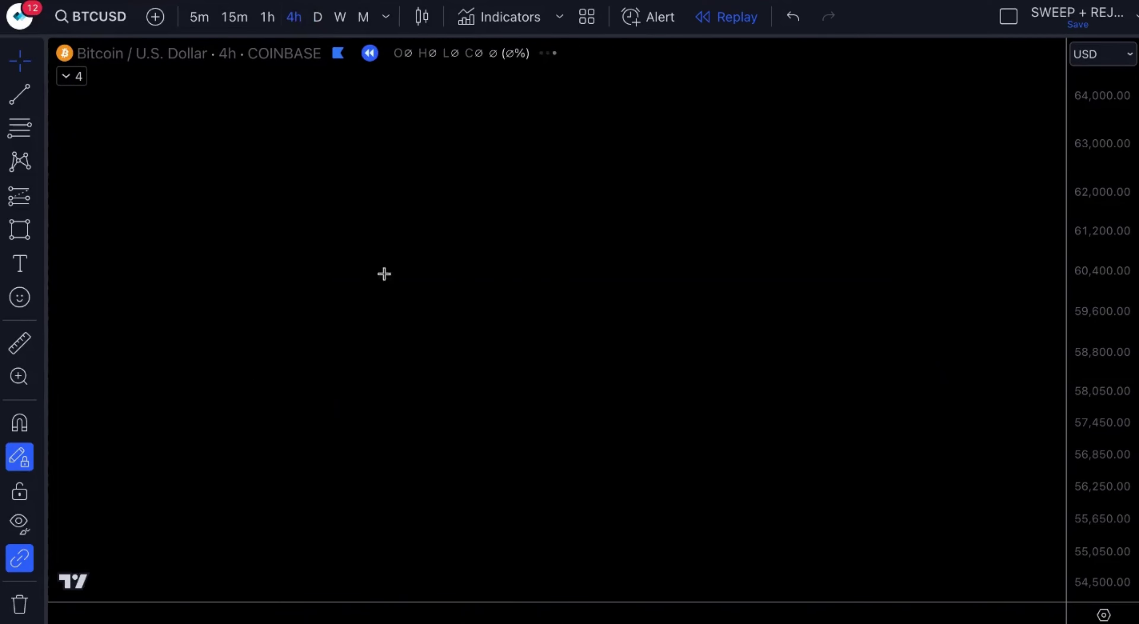
scroll(478, 413, left, 10)
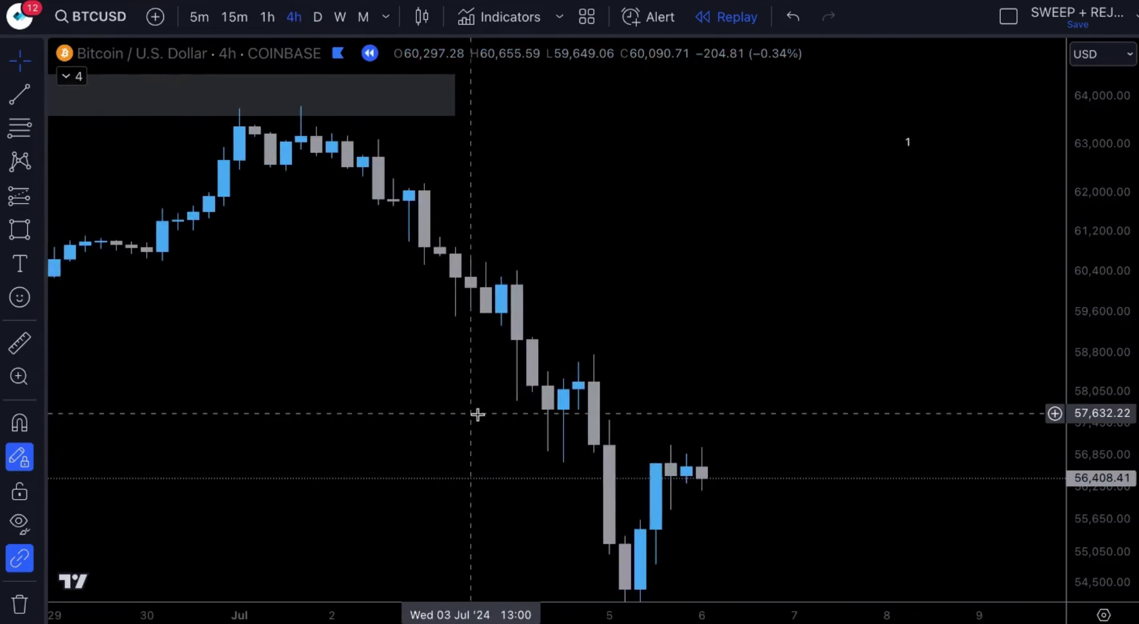
scroll(478, 414, right, 5)
scroll(635, 440, down, 3)
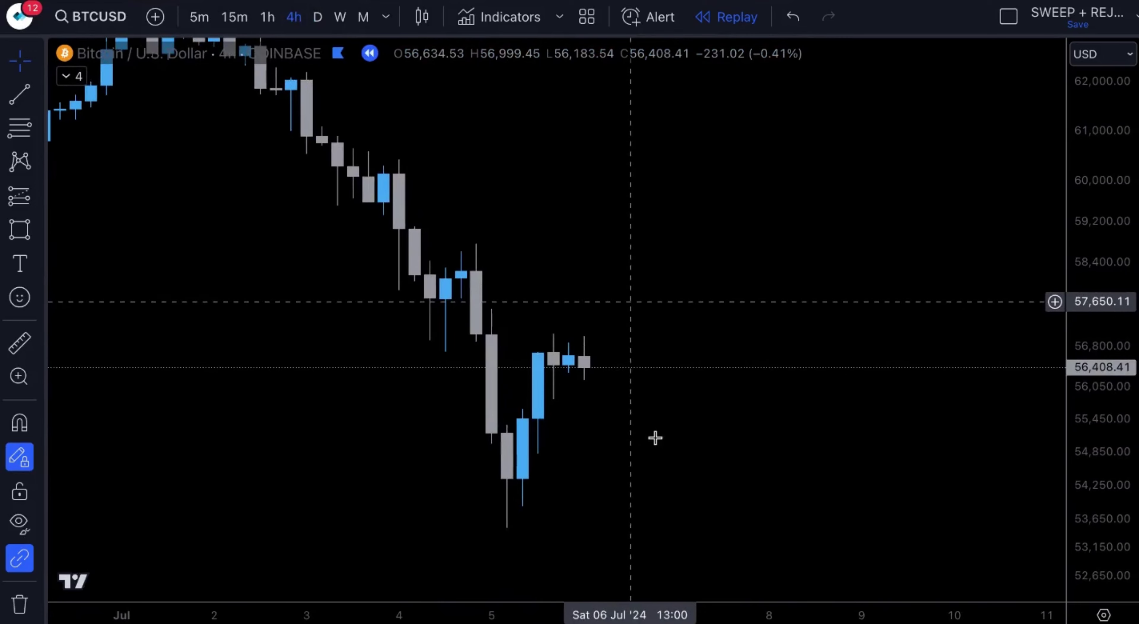
scroll(560, 285, up, 2)
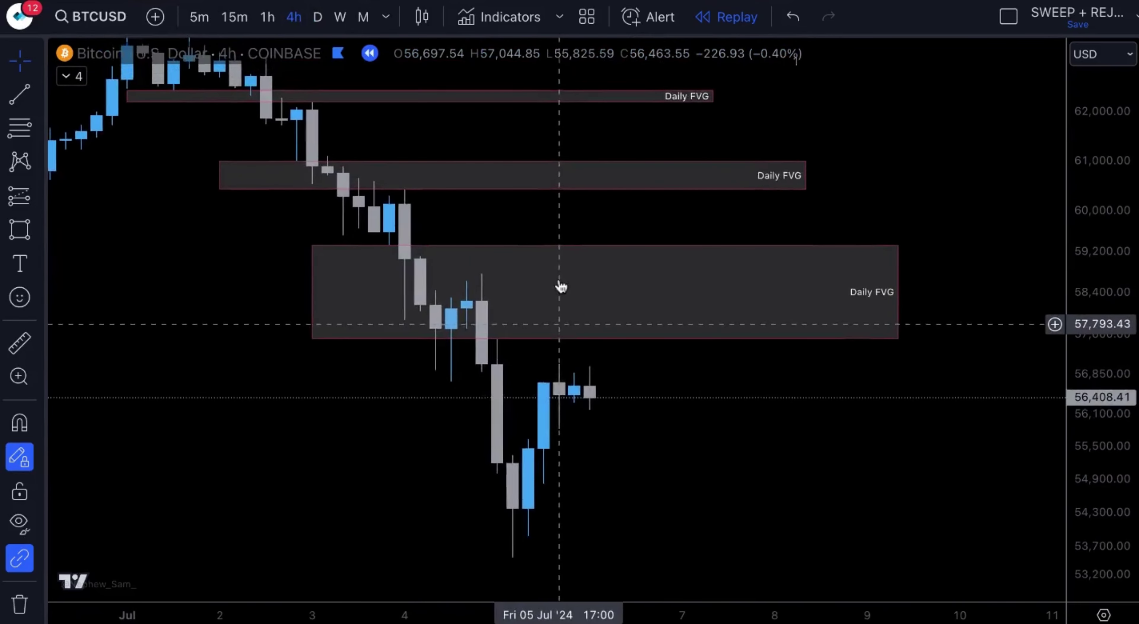
scroll(561, 287, up, 1)
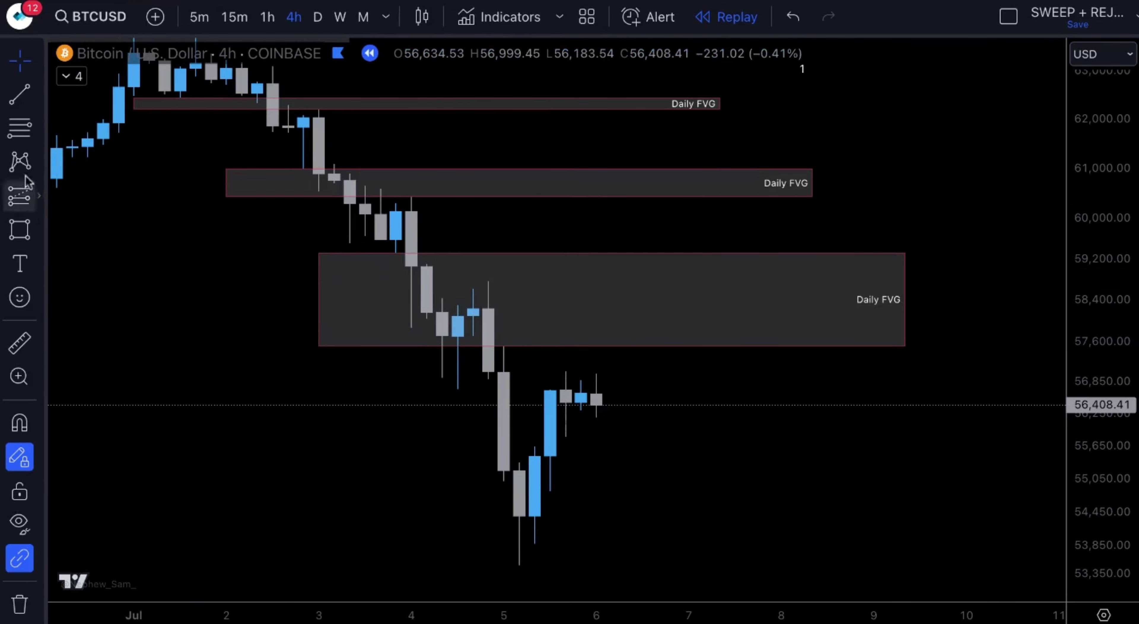
Draw a trend line along the lowest FVG's bottom edge, near 57,560
click(19, 94)
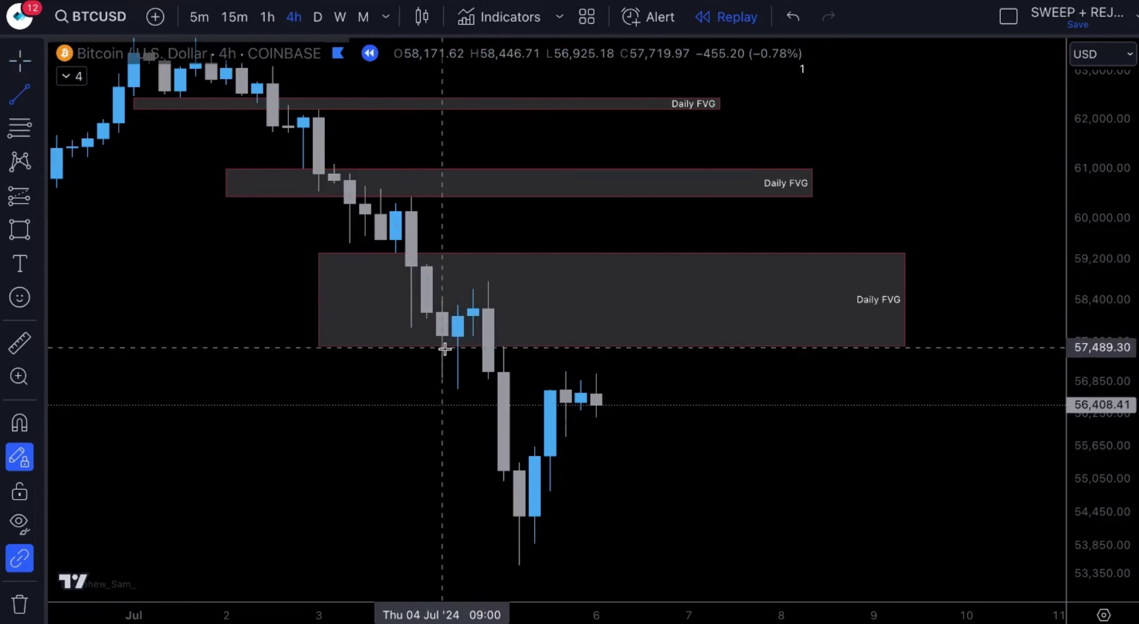
click(442, 344)
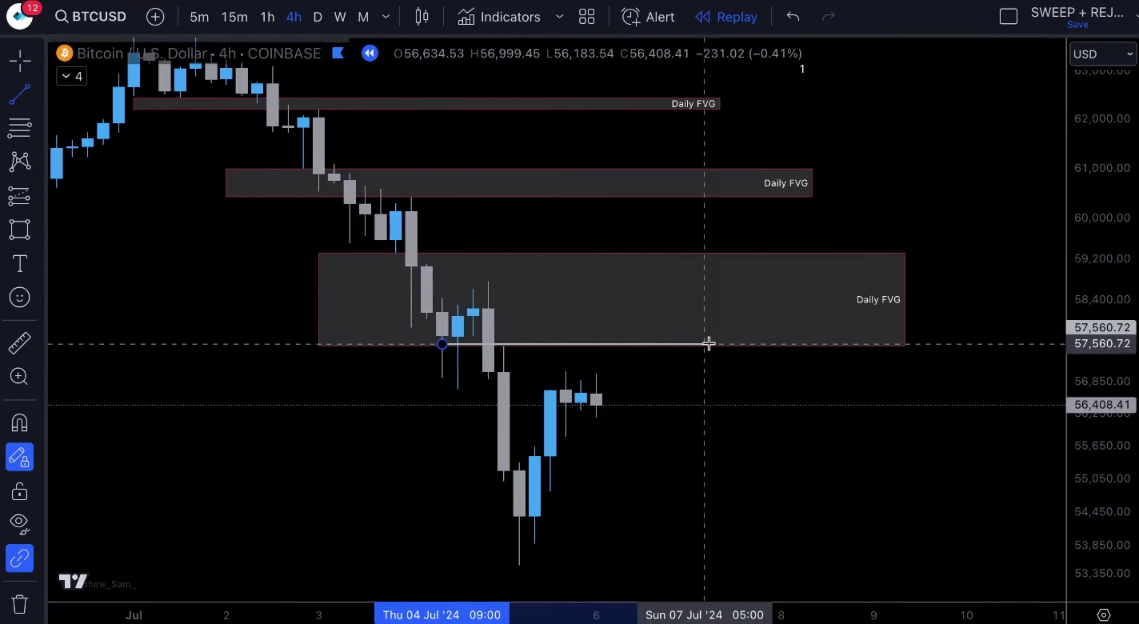
click(708, 343)
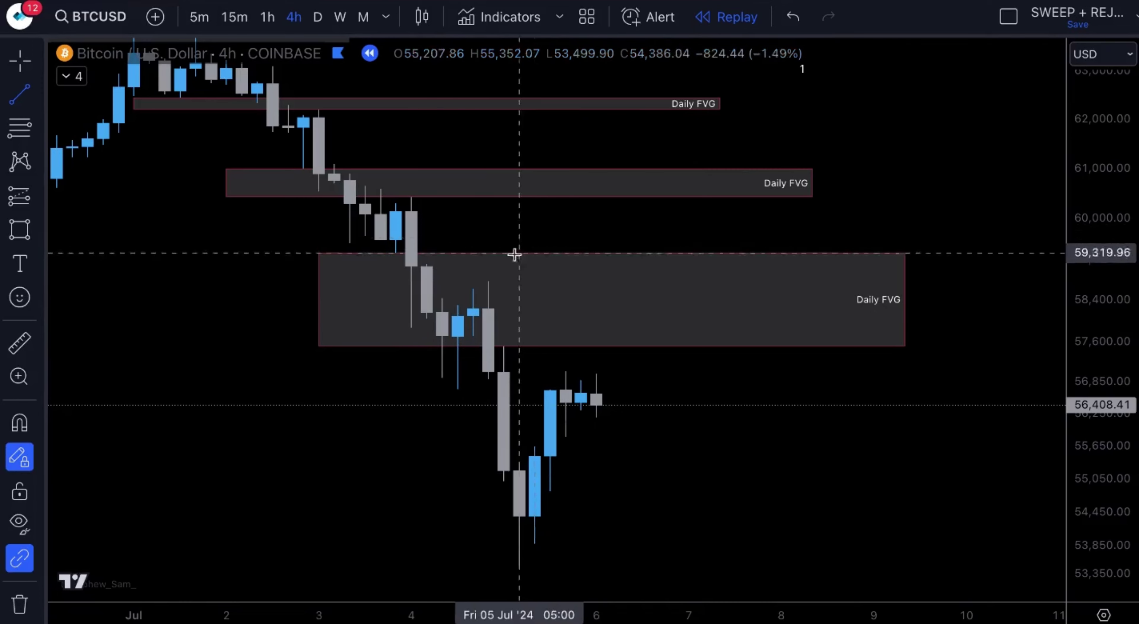
With magnet on, draw a rectangle over the 4 Jul candle spanning 57,716.60–58,768.20
click(20, 229)
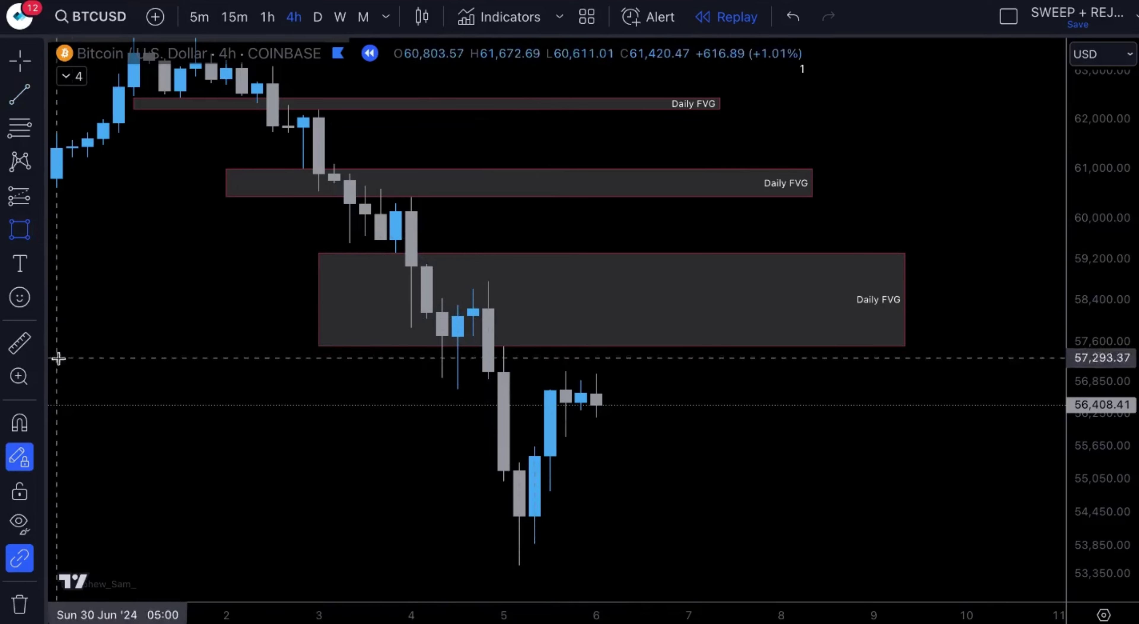
click(19, 423)
mouse_move(458, 338)
mouse_down()
mouse_move(487, 282)
mouse_move(550, 309)
mouse_move(903, 305)
mouse_up()
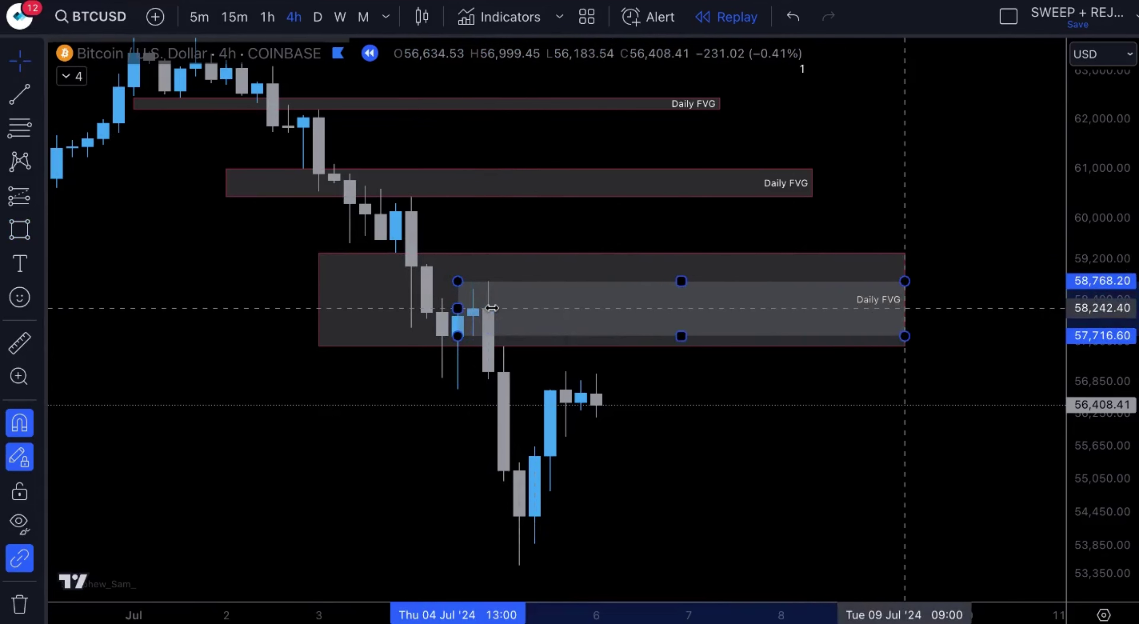
Reshape the order-block box's corner and edges to fit the 4 Jul 17:00 candle
click(933, 232)
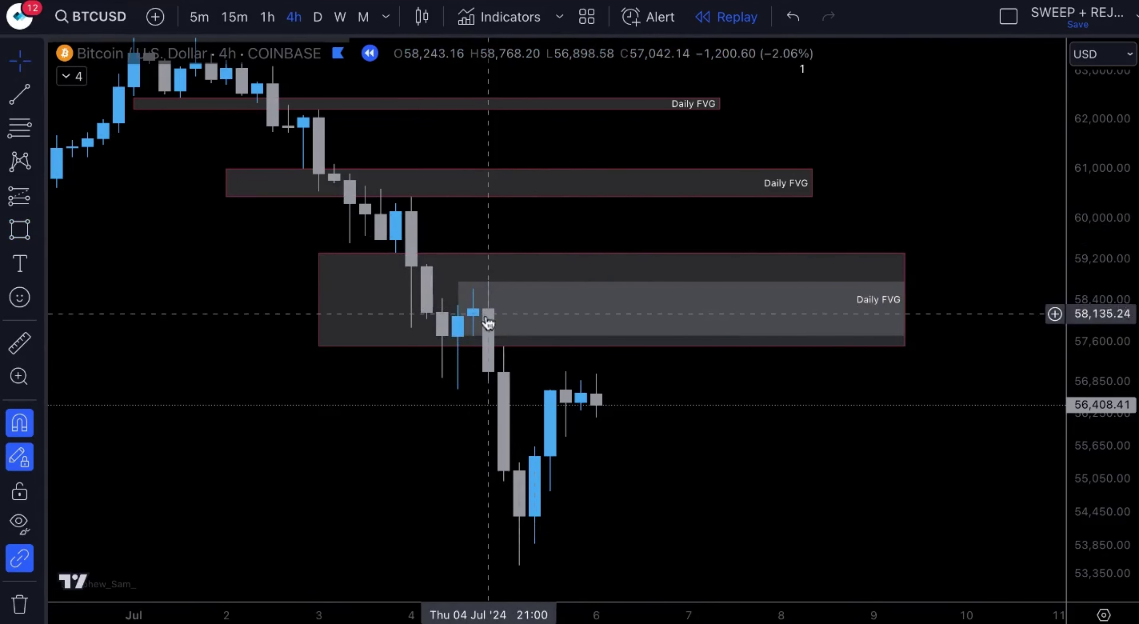
click(458, 336)
drag(458, 336, 472, 316)
click(411, 299)
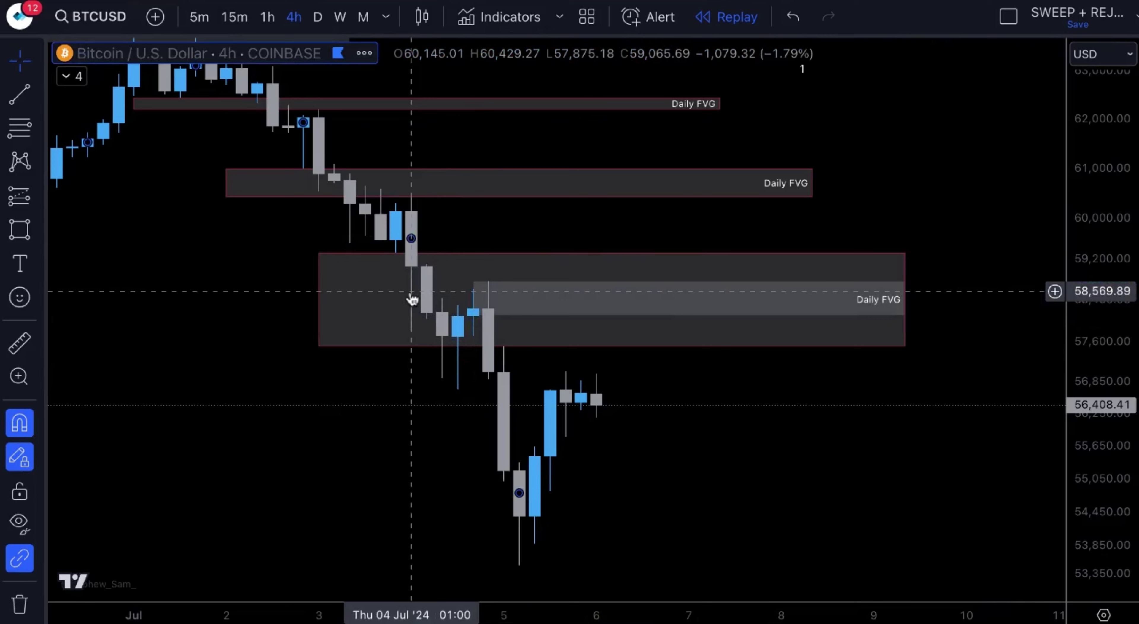
click(448, 469)
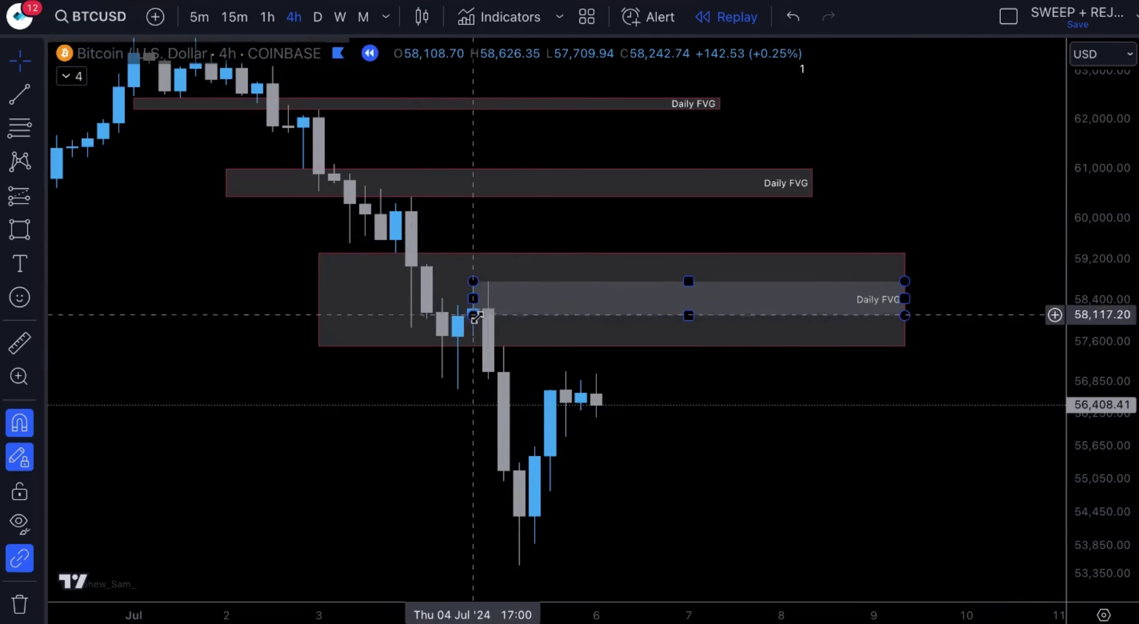
drag(474, 316, 474, 314)
click(426, 305)
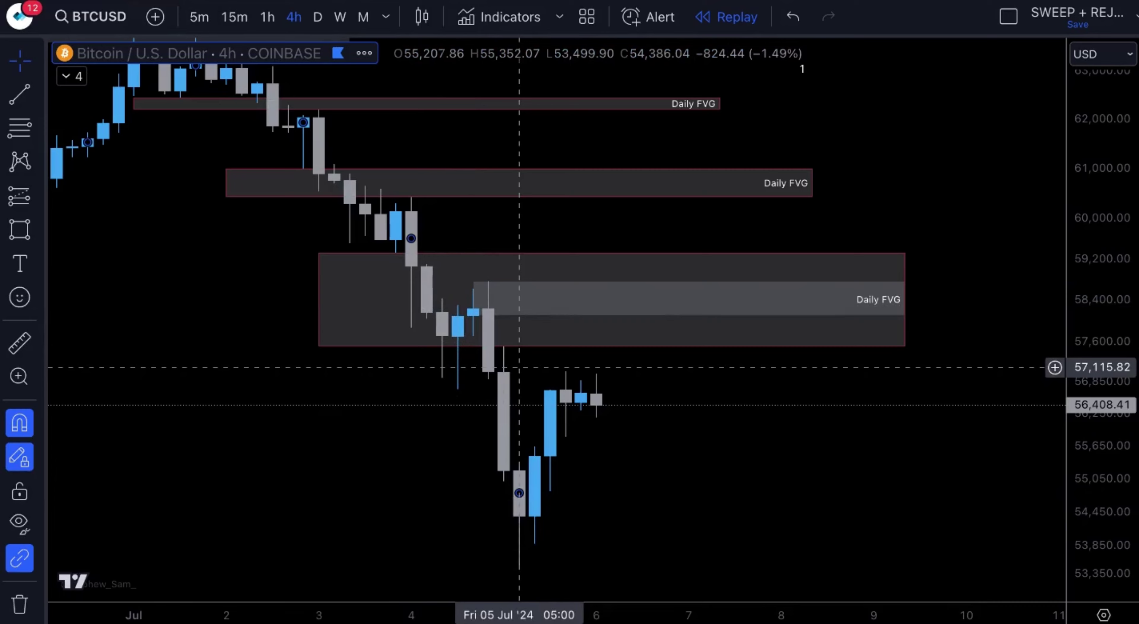
click(473, 317)
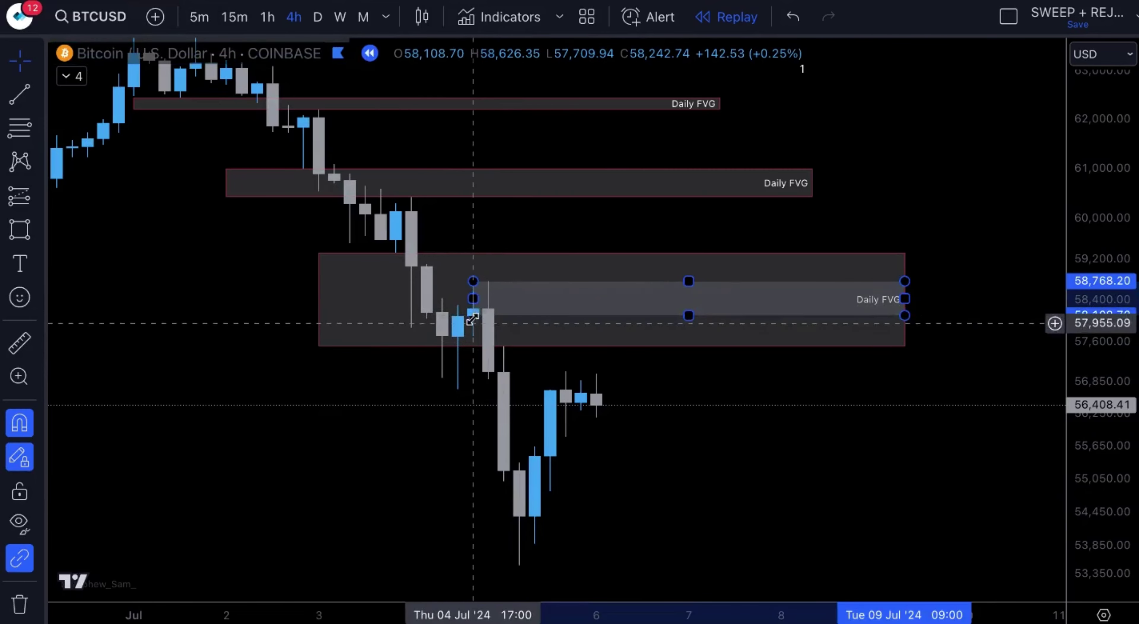
click(475, 384)
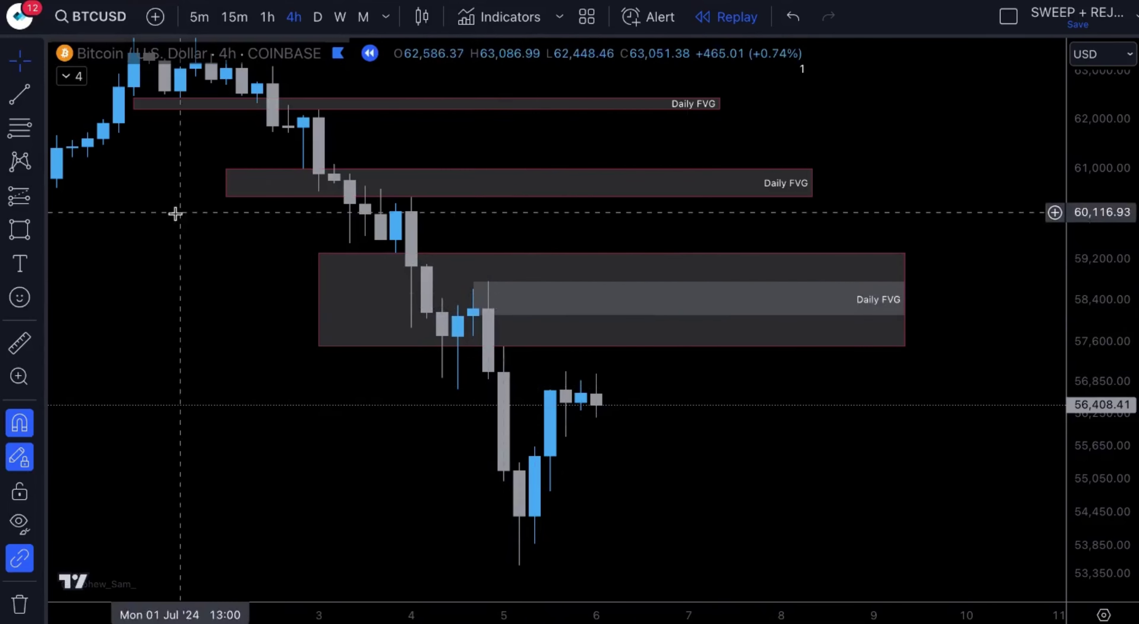
click(19, 264)
Label the order-block box "4hr OB" and position the text inside it
click(715, 299)
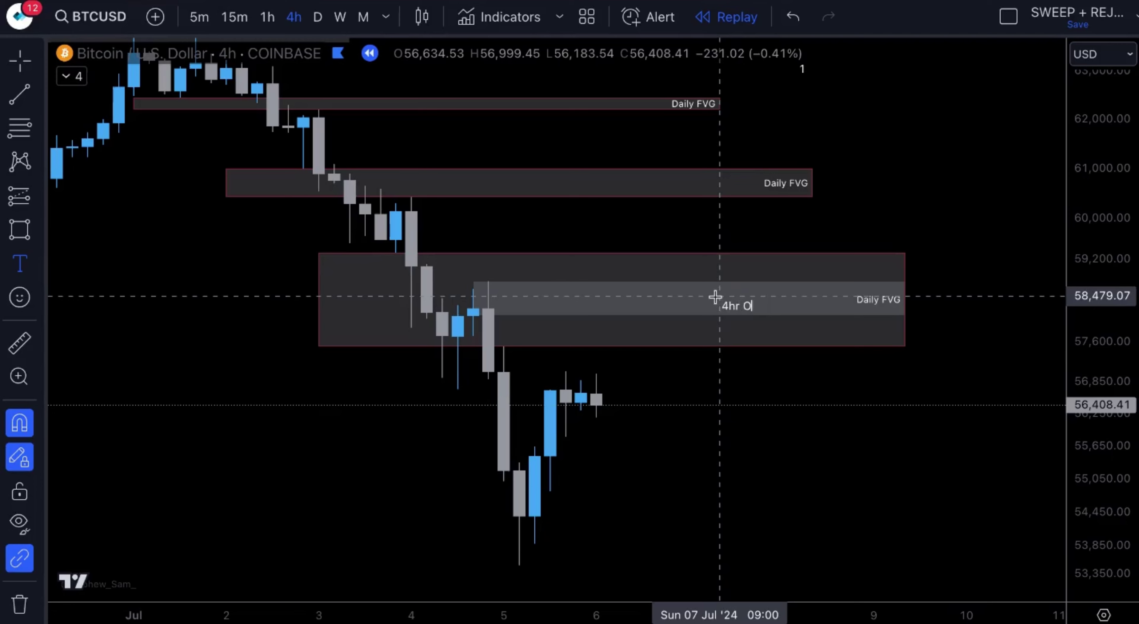
key(Escape)
click(656, 292)
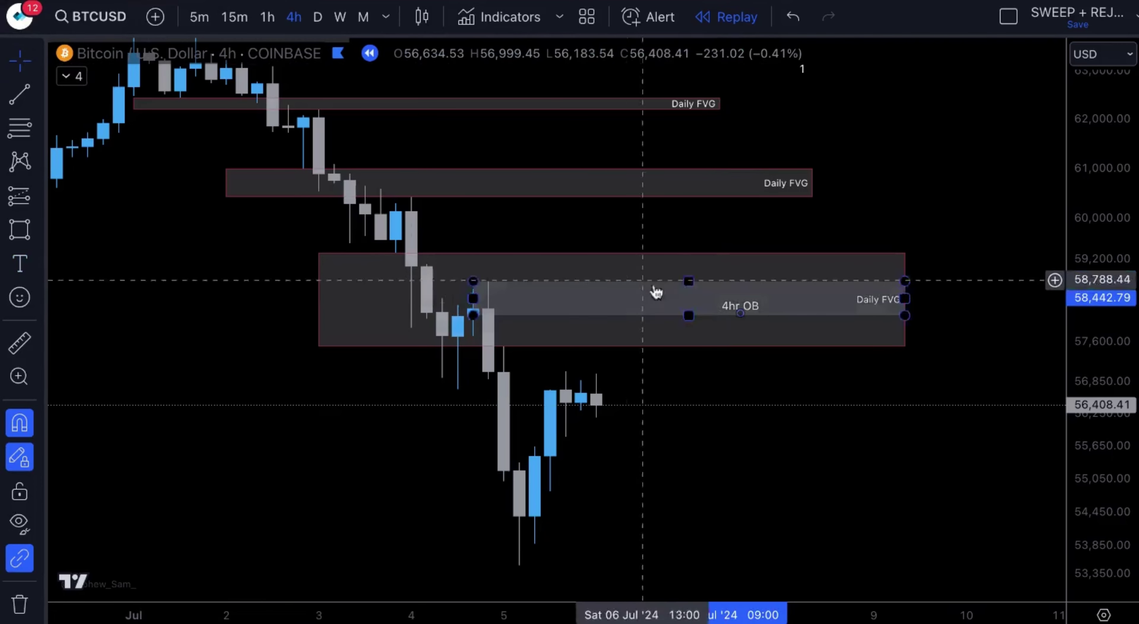
drag(736, 305, 752, 299)
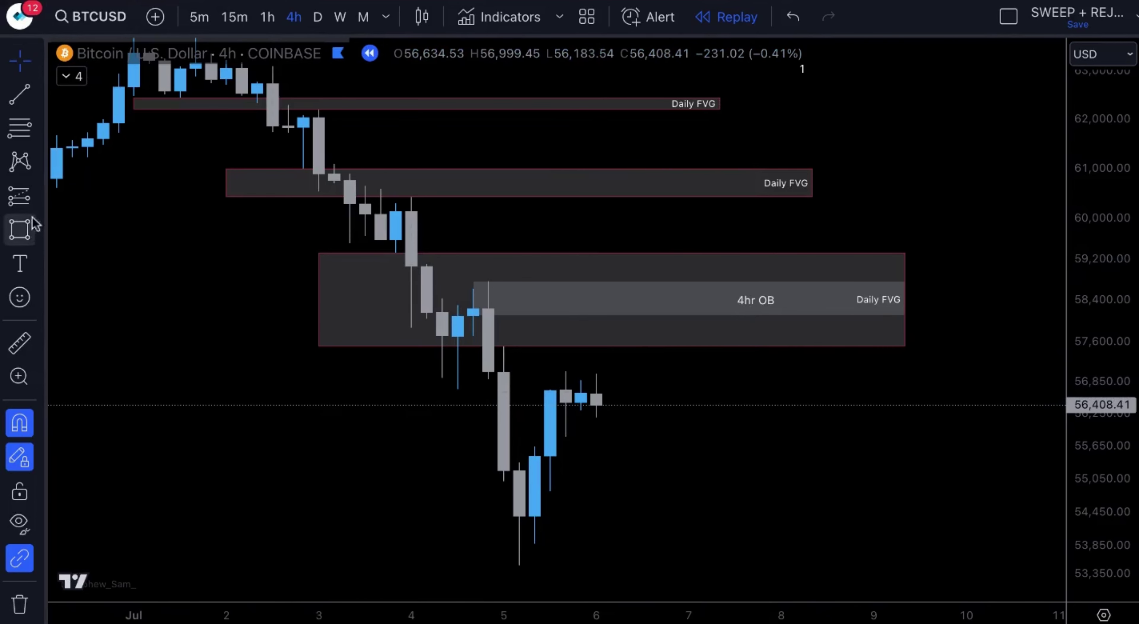
Place a short position at 58,099.17 with stop 60,159.44 and target 56,038.90
click(37, 199)
click(80, 260)
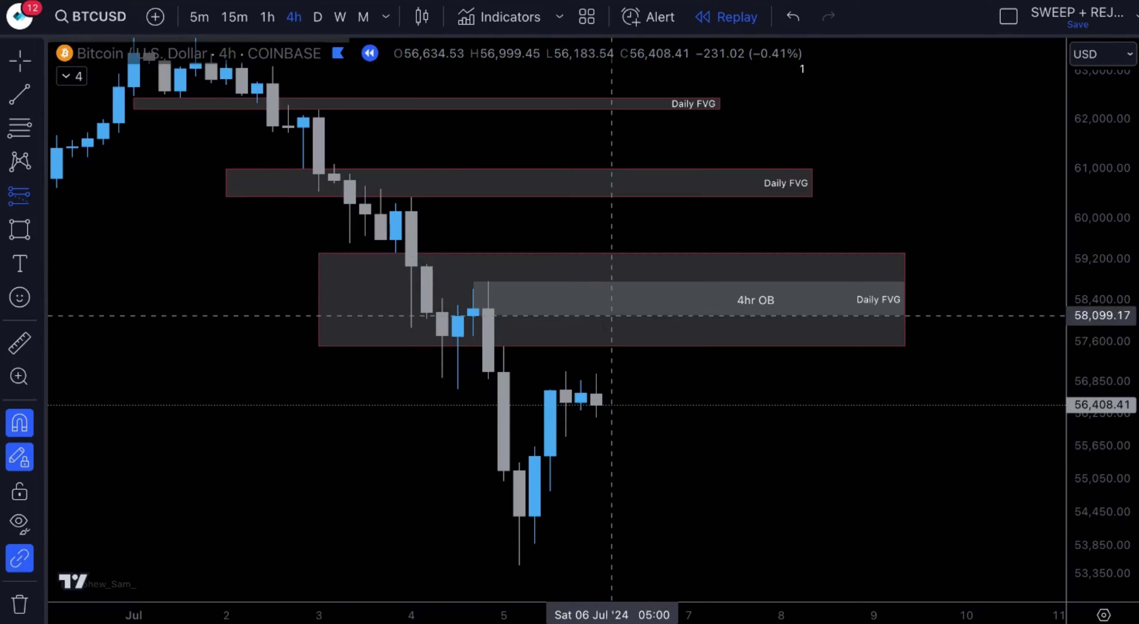
click(612, 316)
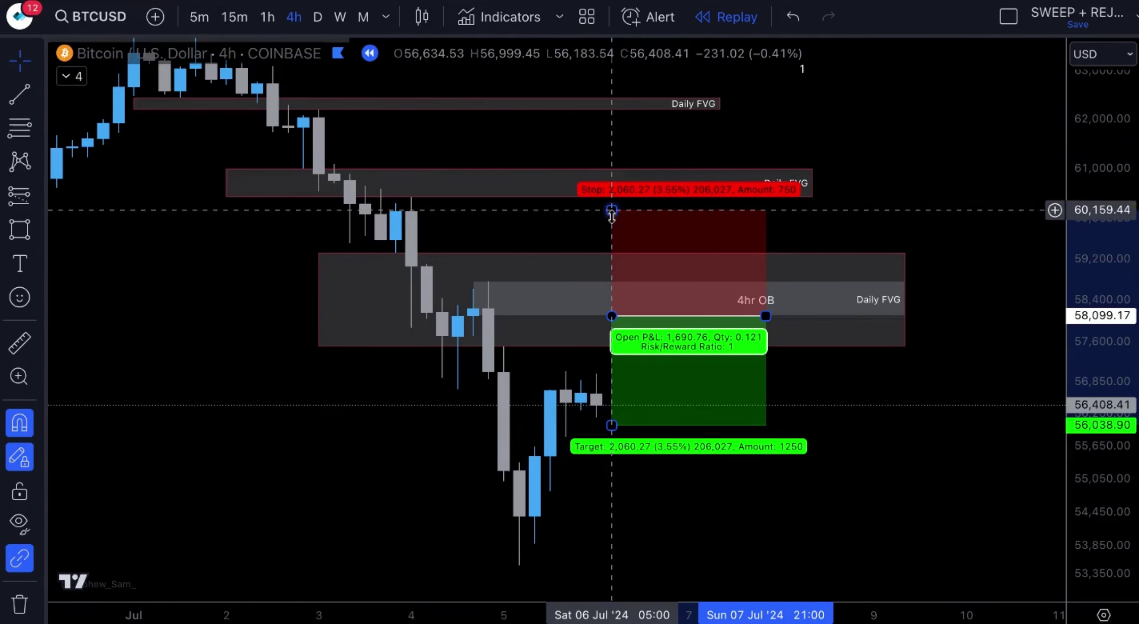
Move the short's stop to 60,453.72 and target to 54,517.75, starting at the 09:00 candle
mouse_move(612, 210)
mouse_down()
mouse_move(612, 229)
mouse_move(612, 194)
mouse_up()
drag(612, 426, 636, 495)
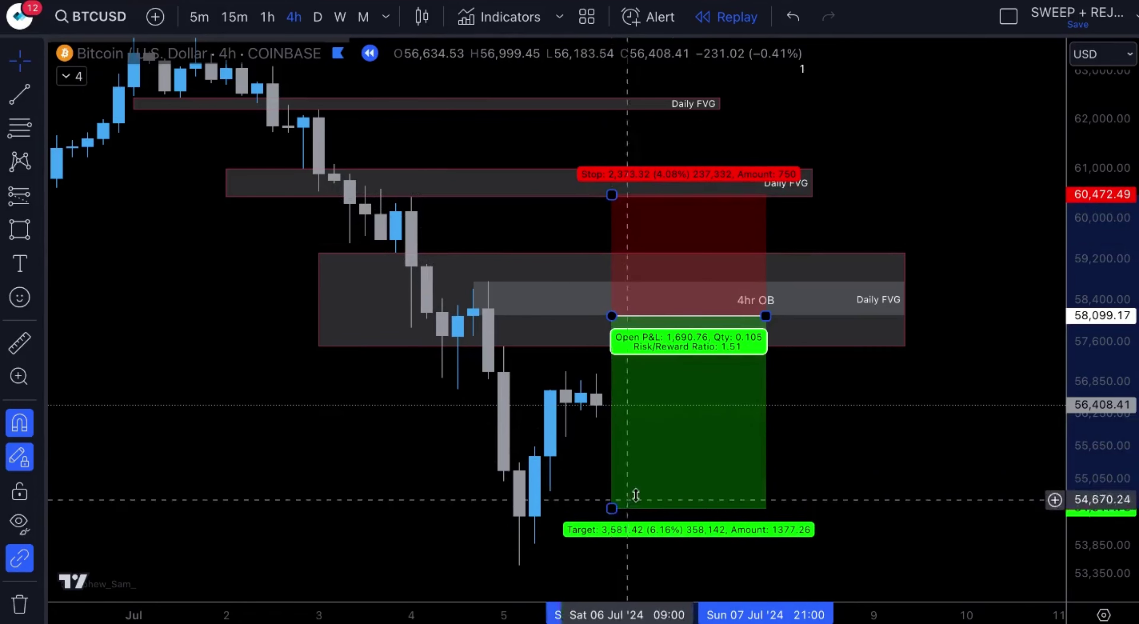
click(801, 411)
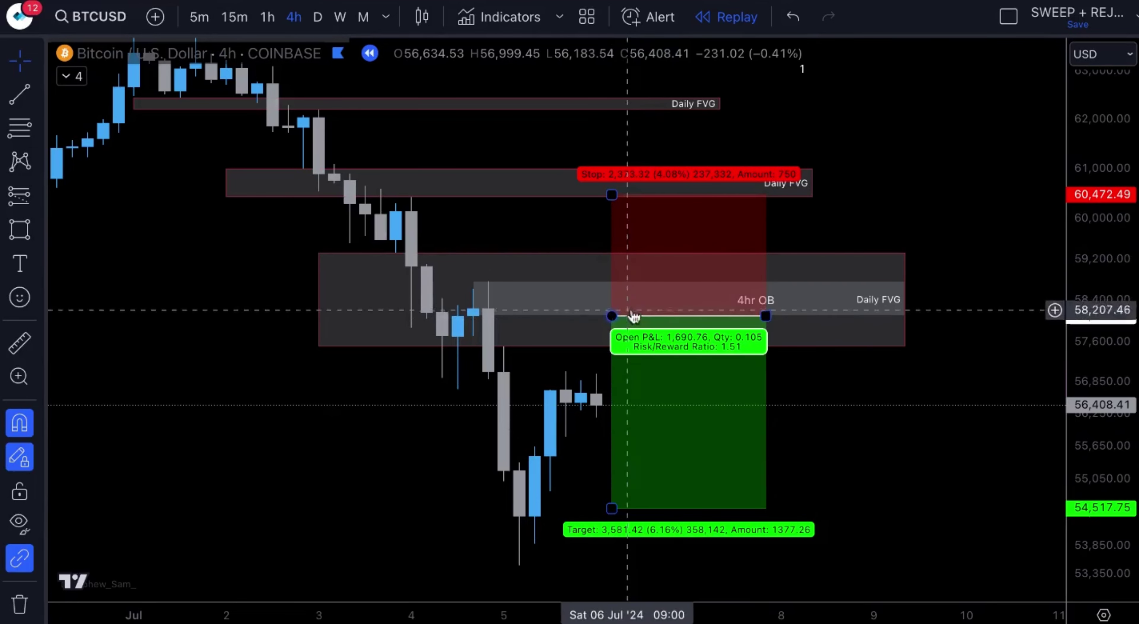
mouse_move(616, 315)
mouse_down()
mouse_move(620, 373)
mouse_move(628, 331)
mouse_up()
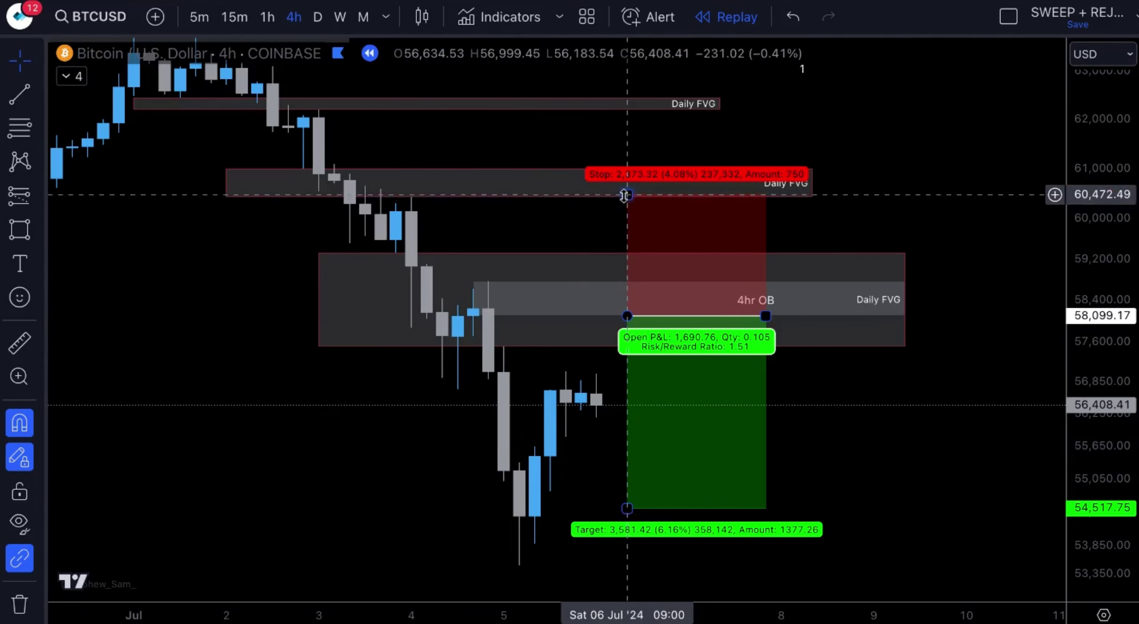
drag(627, 195, 627, 281)
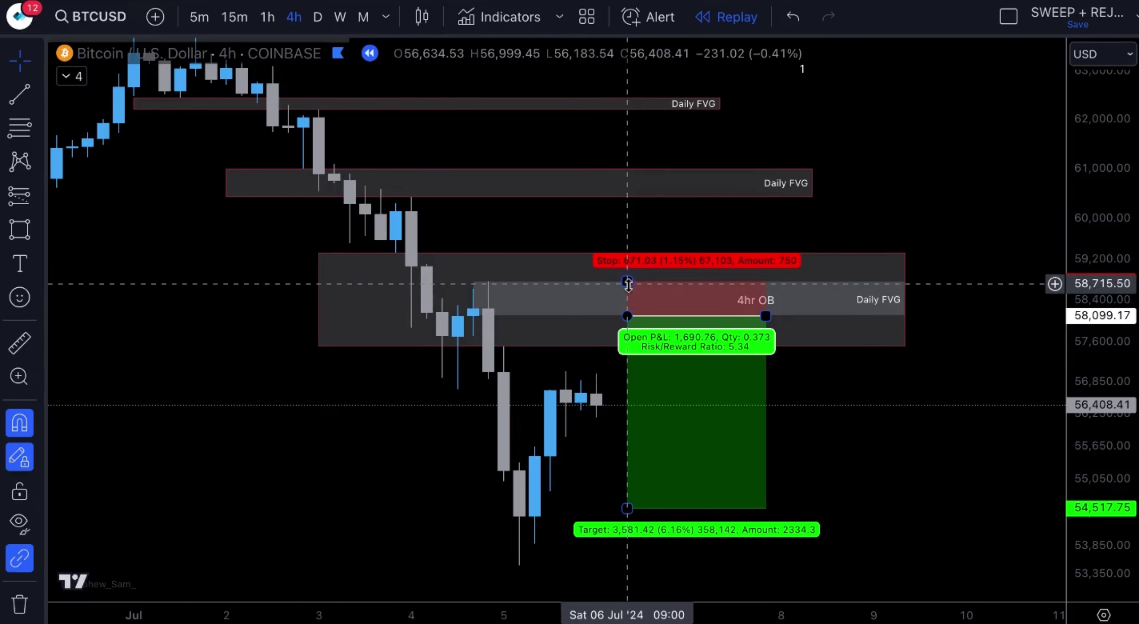
drag(627, 281, 627, 195)
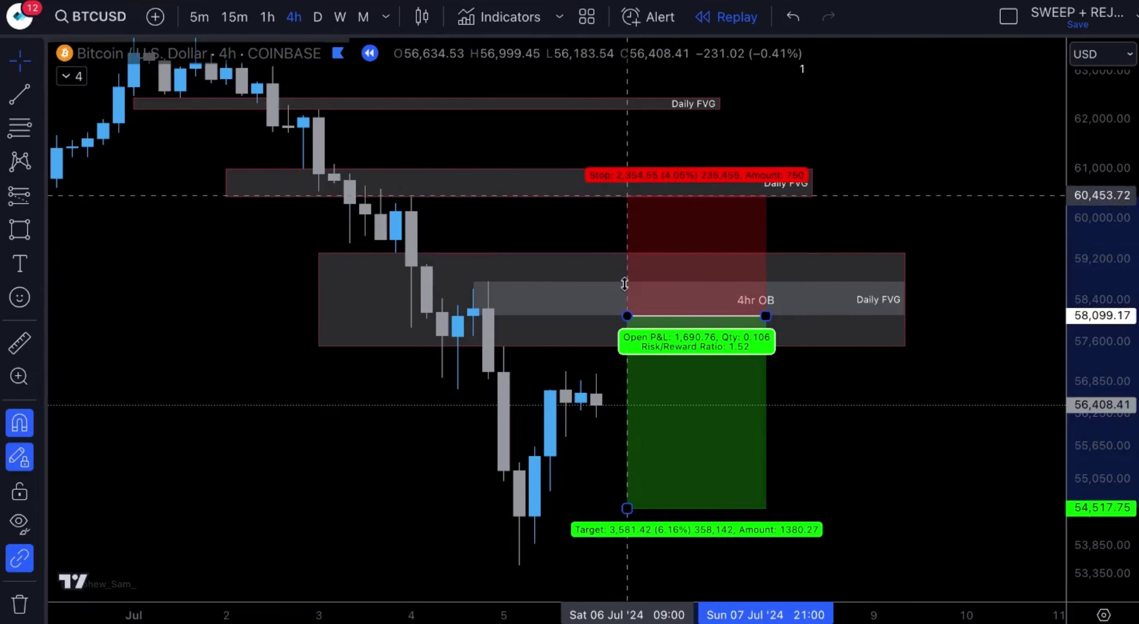
click(431, 173)
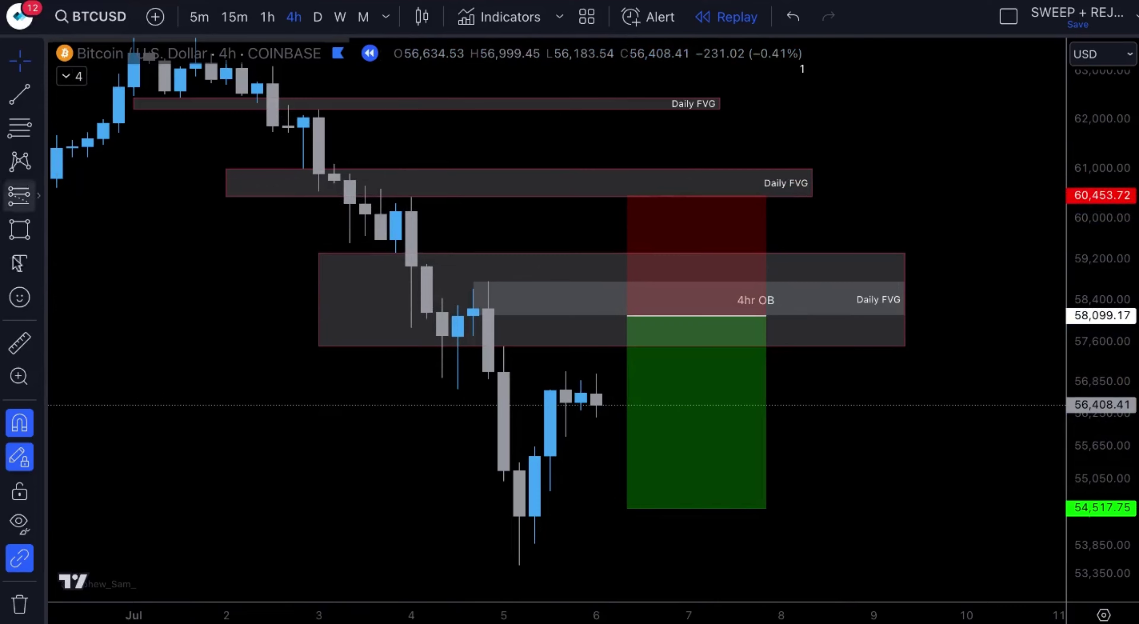
Draw a horizontal line at 60,429.27 from the 4 Jul candle high to the Daily FVG's edge
key(alt+t)
click(411, 198)
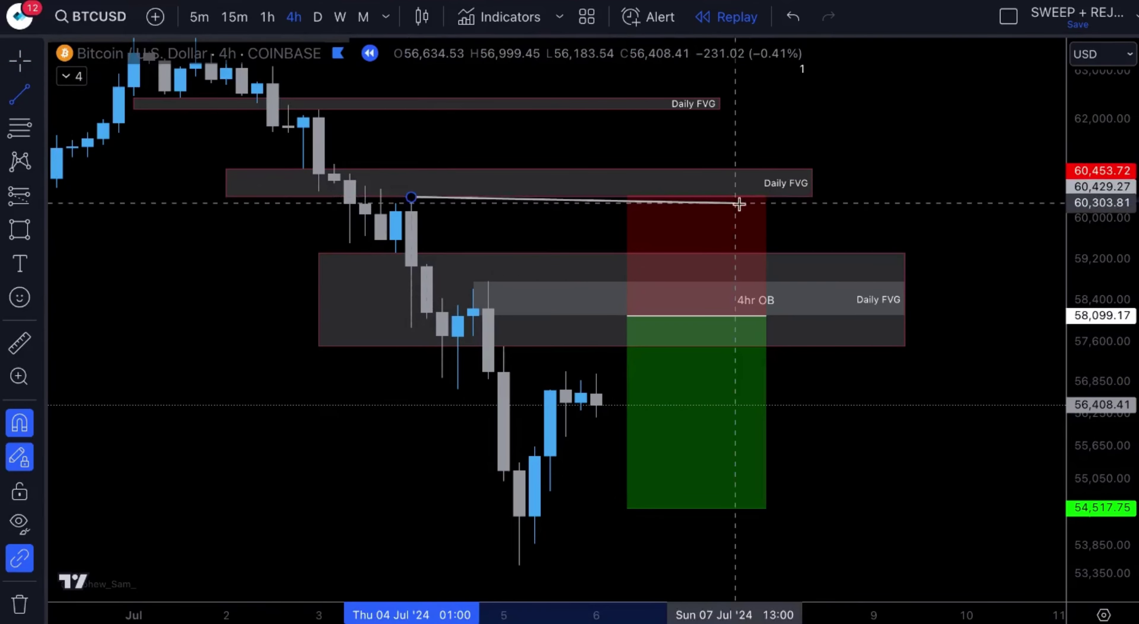
click(777, 196)
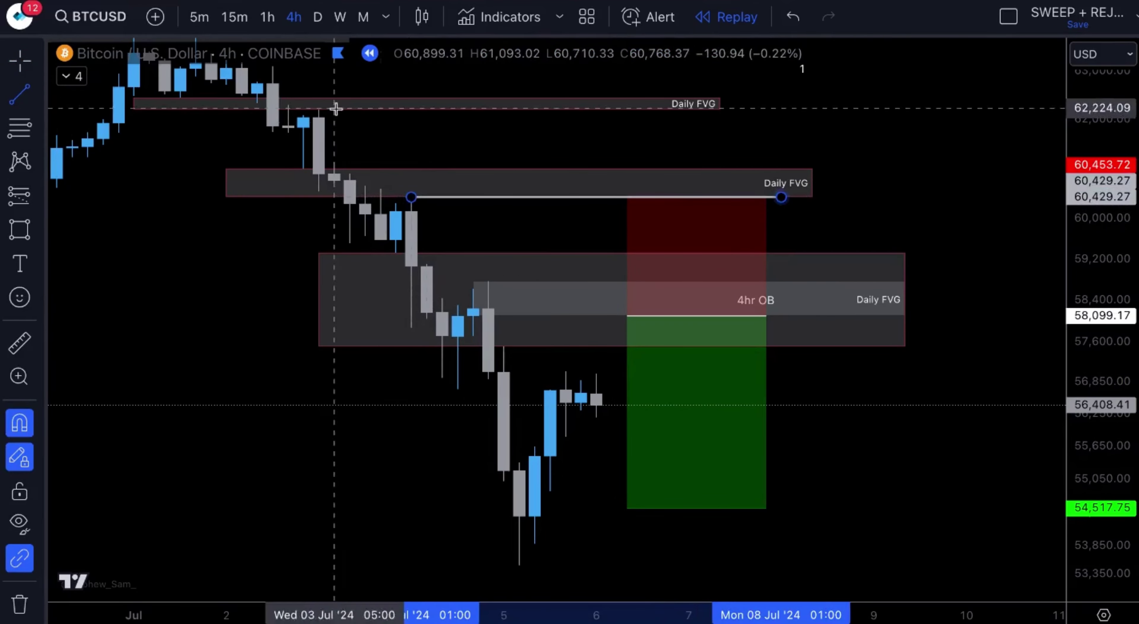
drag(781, 197, 812, 197)
Raise the short's stop just above the new line to 60,472.49
click(641, 216)
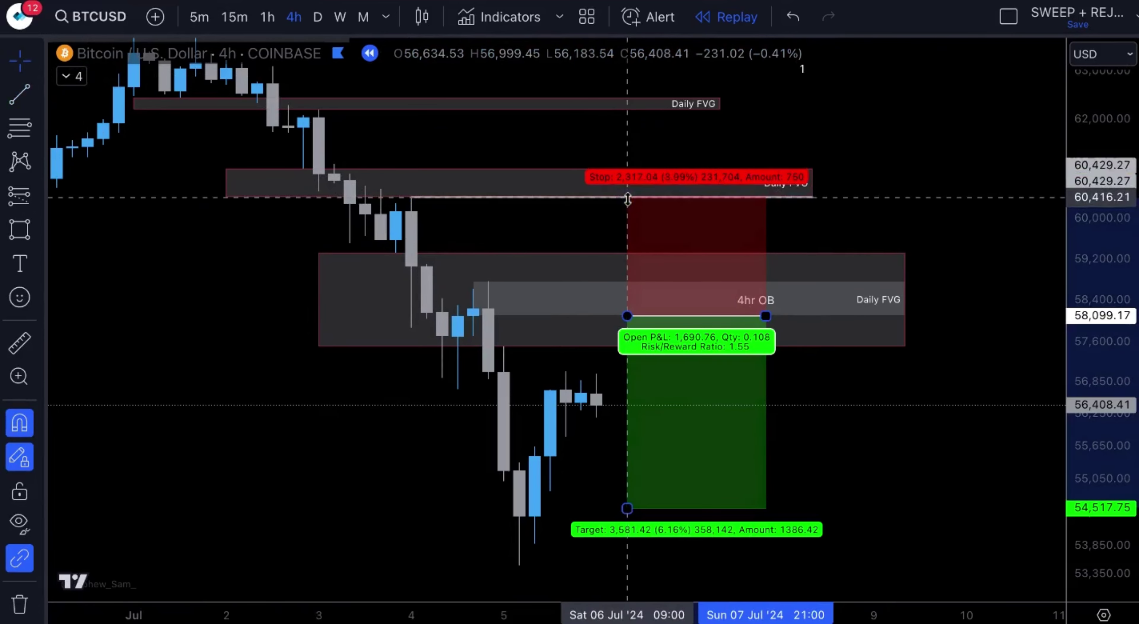
drag(627, 199, 627, 199)
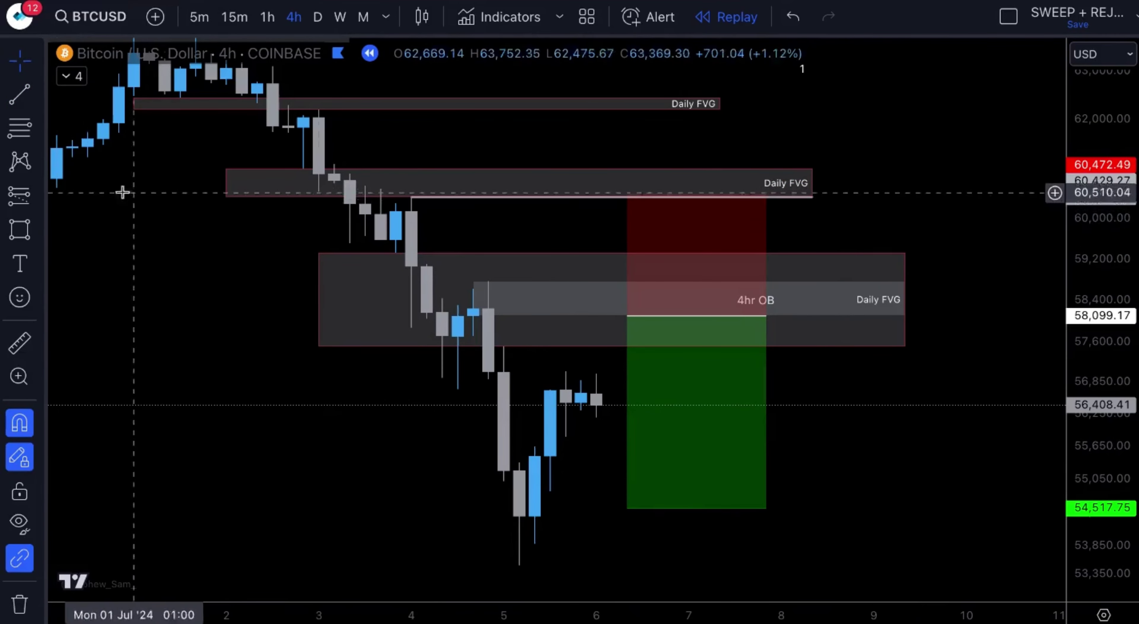
click(47, 232)
click(102, 123)
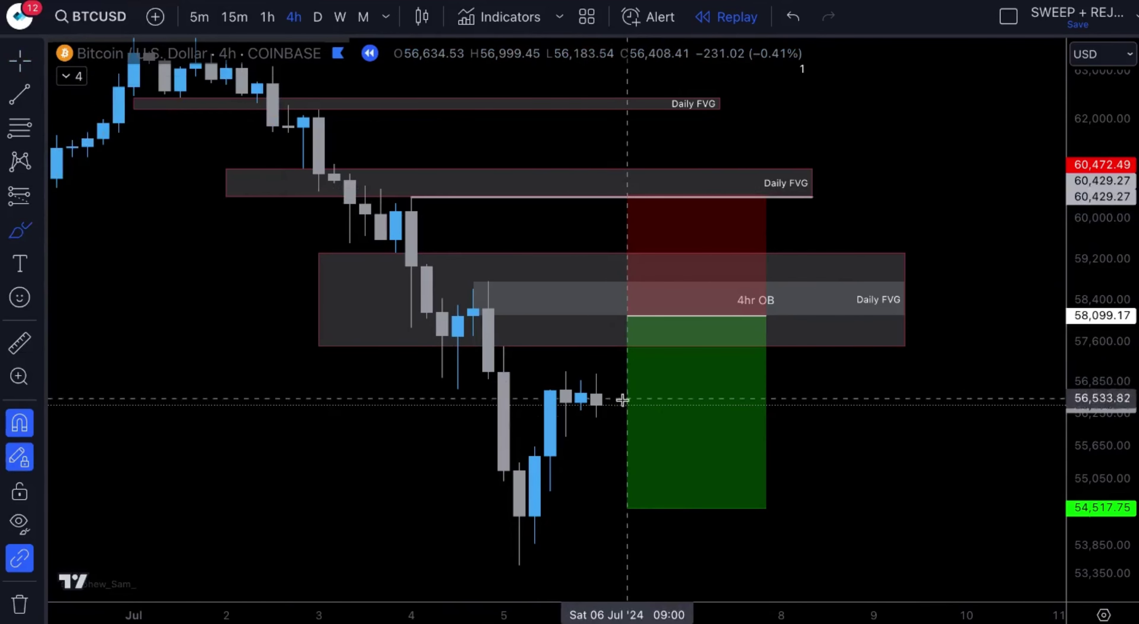
mouse_move(627, 352)
mouse_down()
mouse_move(621, 418)
mouse_move(658, 349)
mouse_move(673, 254)
mouse_move(704, 332)
mouse_move(718, 303)
mouse_move(780, 520)
mouse_move(751, 502)
mouse_move(780, 524)
mouse_move(797, 485)
mouse_up()
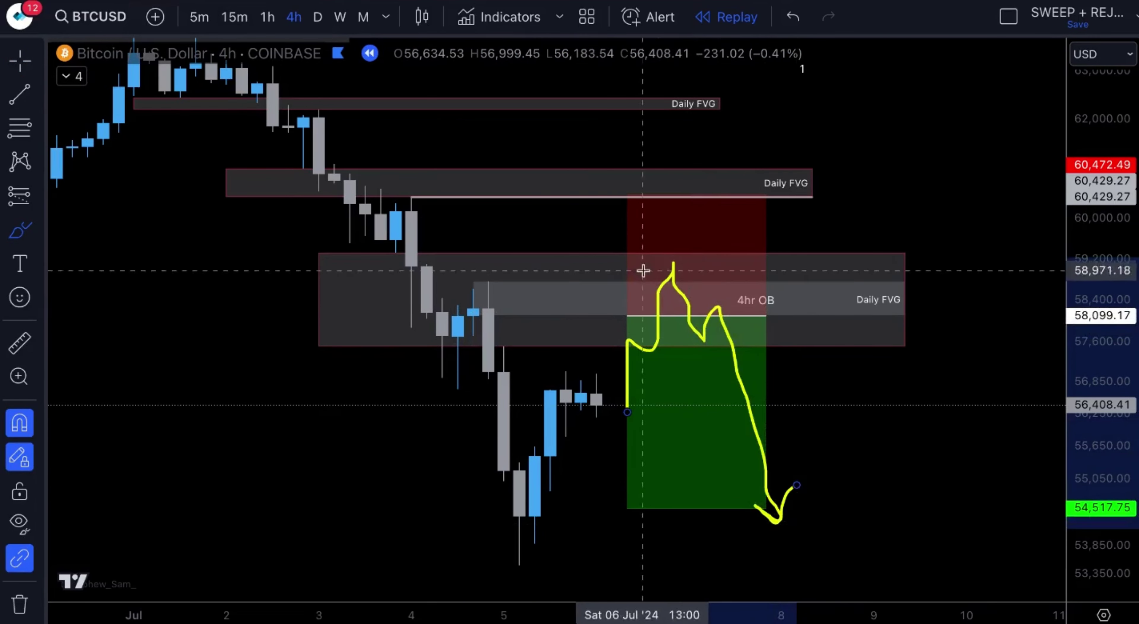
drag(628, 263, 766, 263)
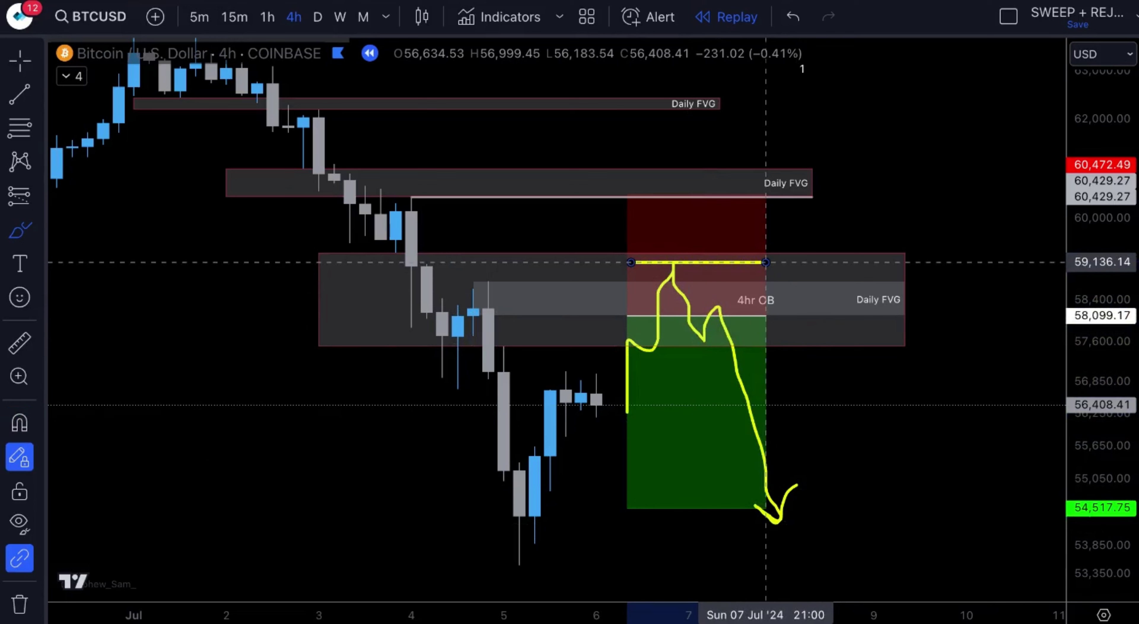
key(super+z)
key(super+z)
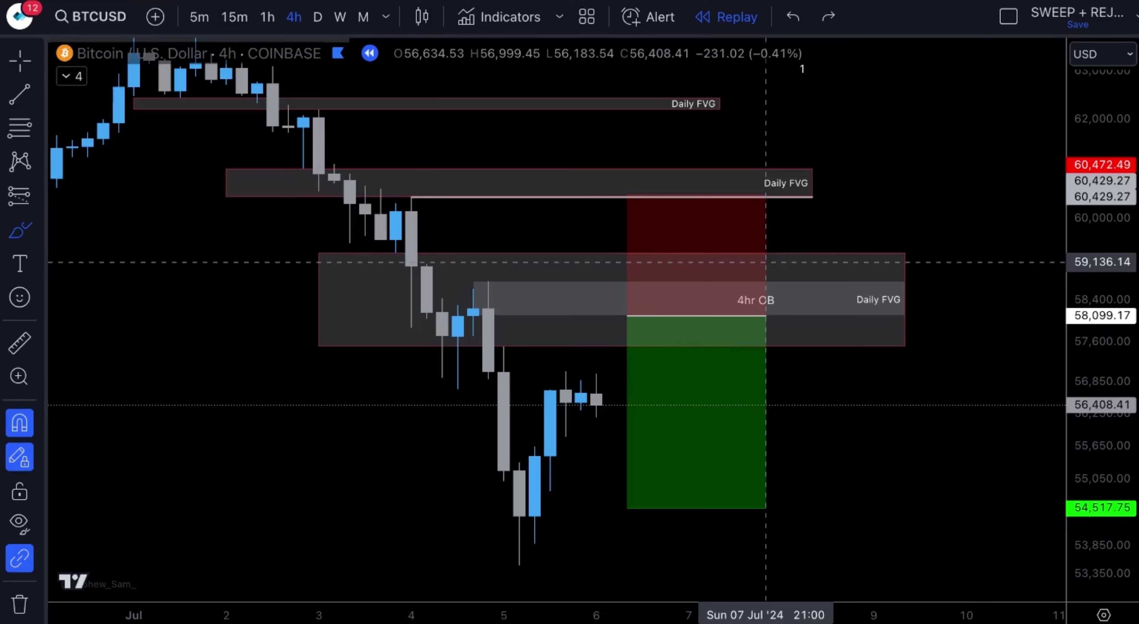
Raise the short's entry to 58,388.40 and lower its target to 54,348.80
click(20, 61)
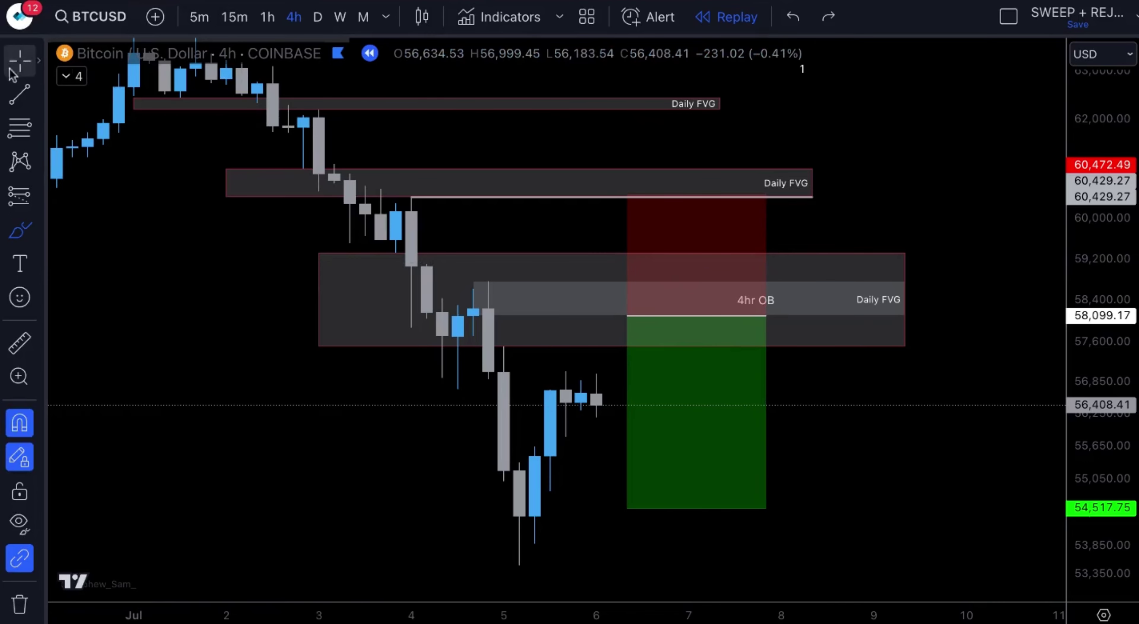
click(623, 265)
drag(628, 316, 628, 300)
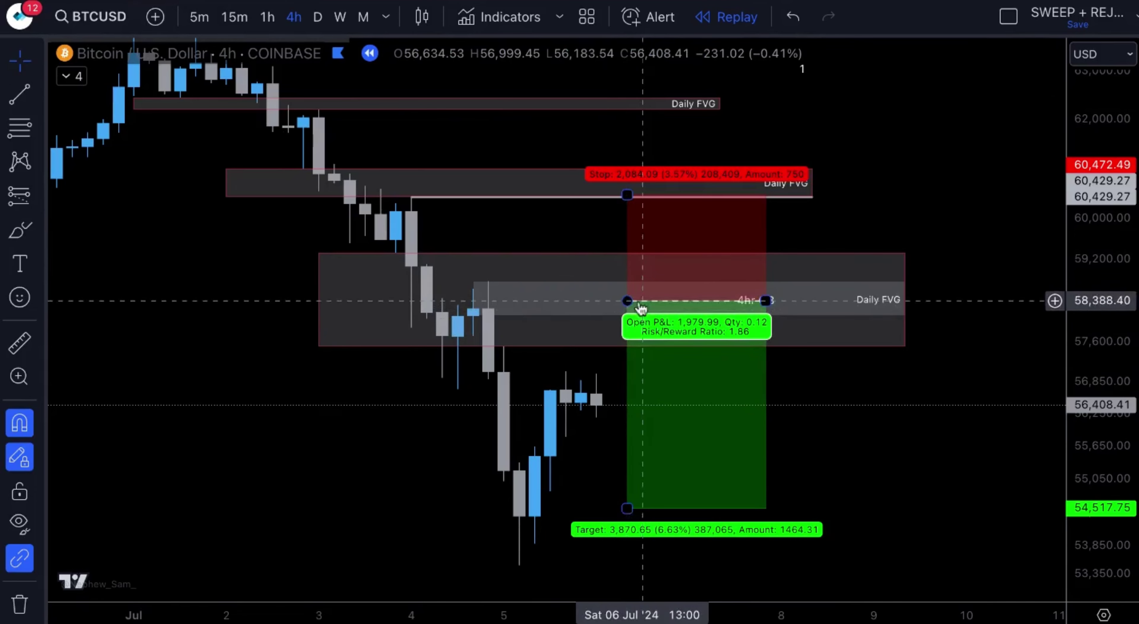
drag(628, 509, 627, 517)
click(570, 551)
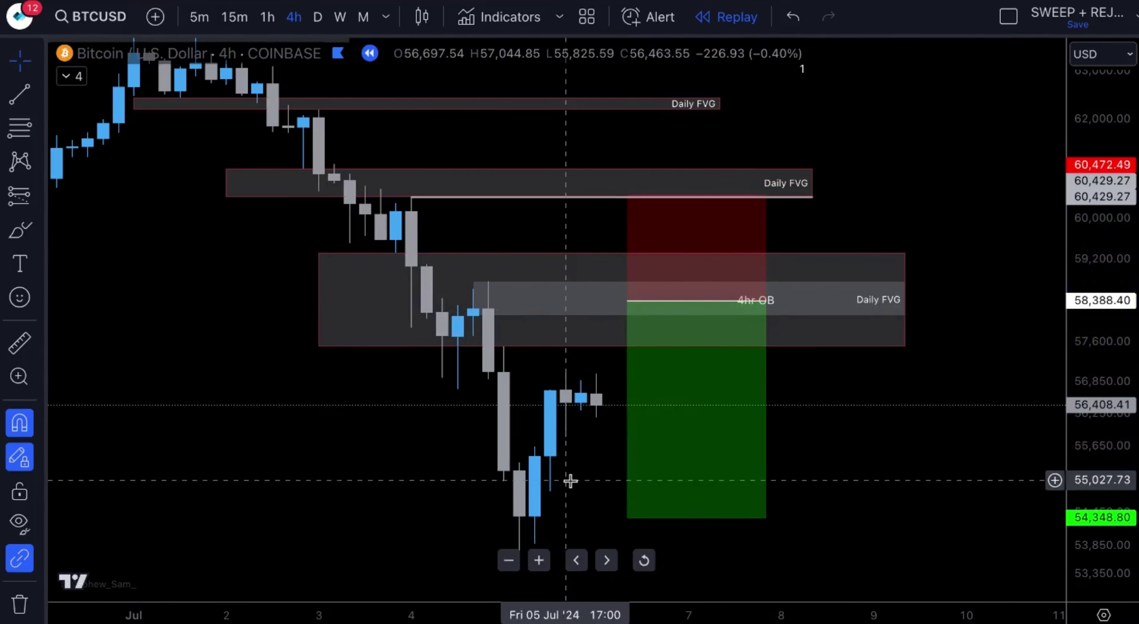
Draw a horizontal line marking the 5 Jul low at 54,386.04
click(18, 94)
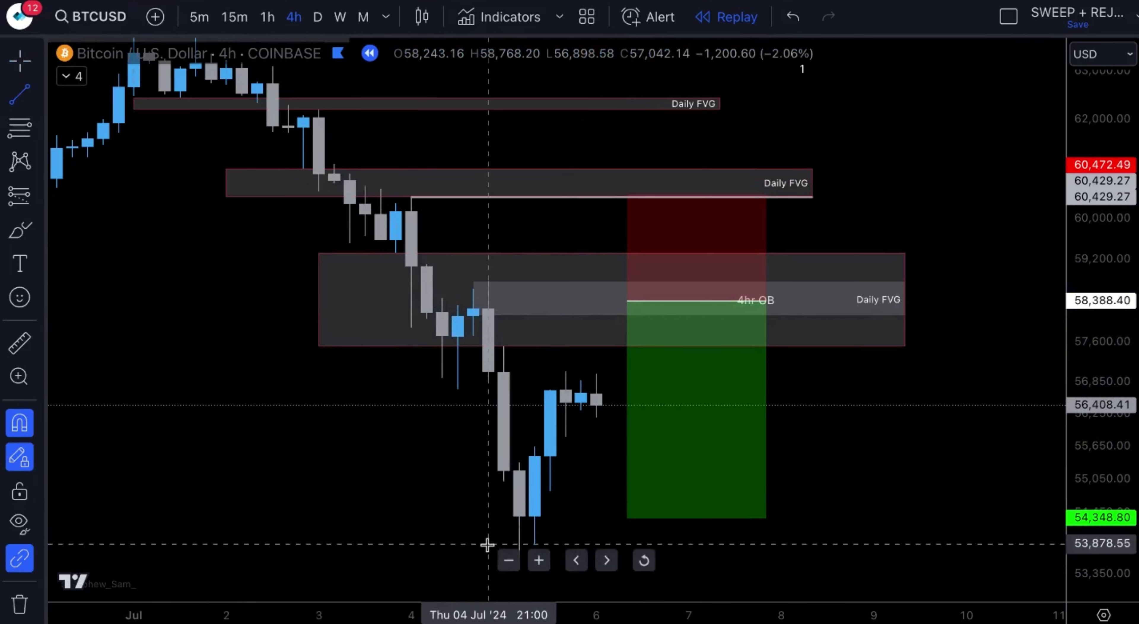
click(517, 516)
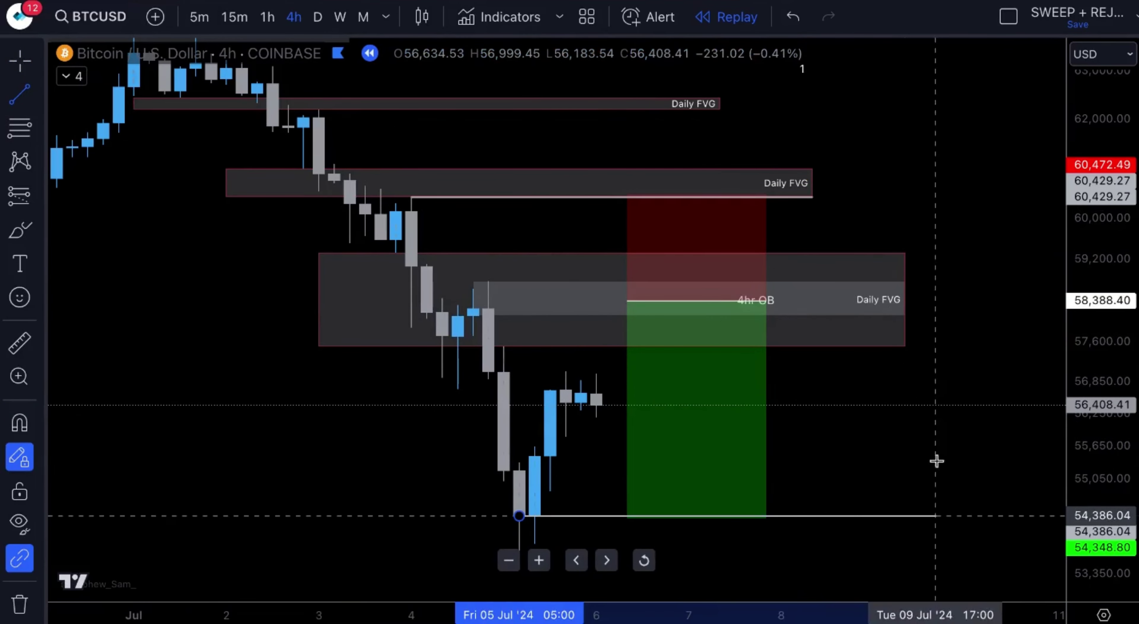
click(909, 464)
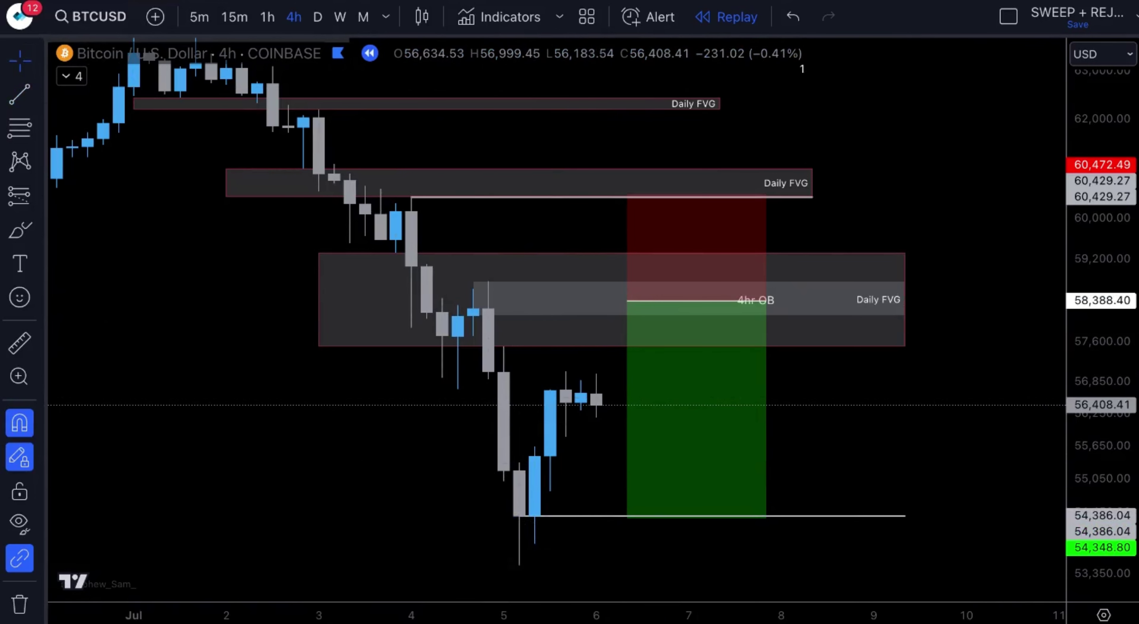
Replay candles to 8 Jul as price rejects the 4hr OB, then stretch the short over the target hit
key(shift+Right)
key(shift+Right)
key(shift+Right)
key(shift+Right)
key(shift+Right)
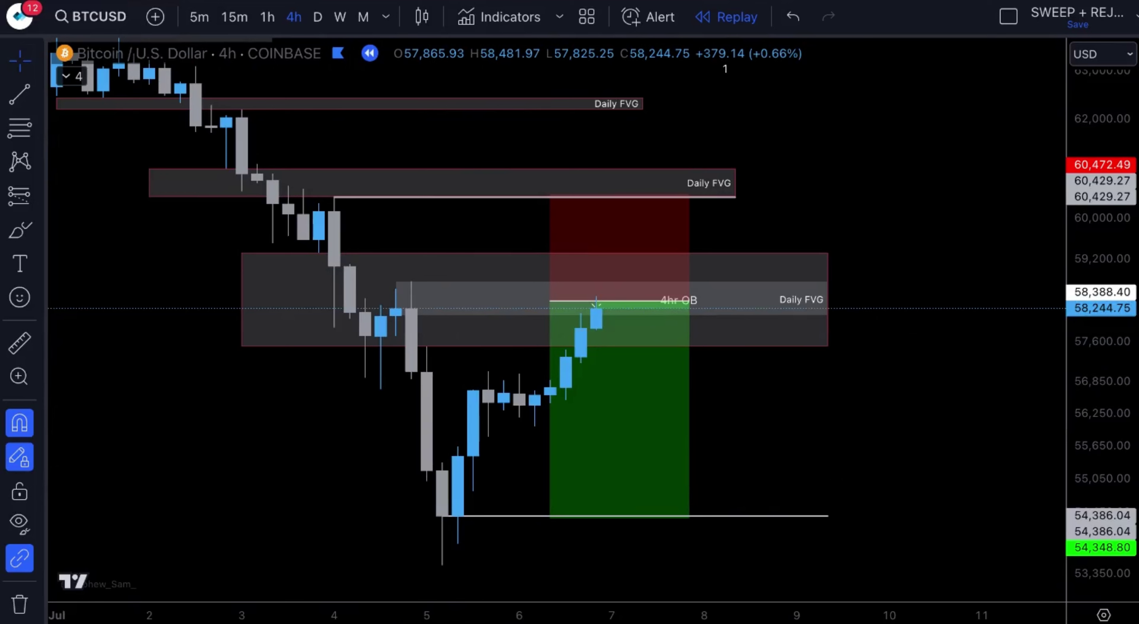
key(shift+Right)
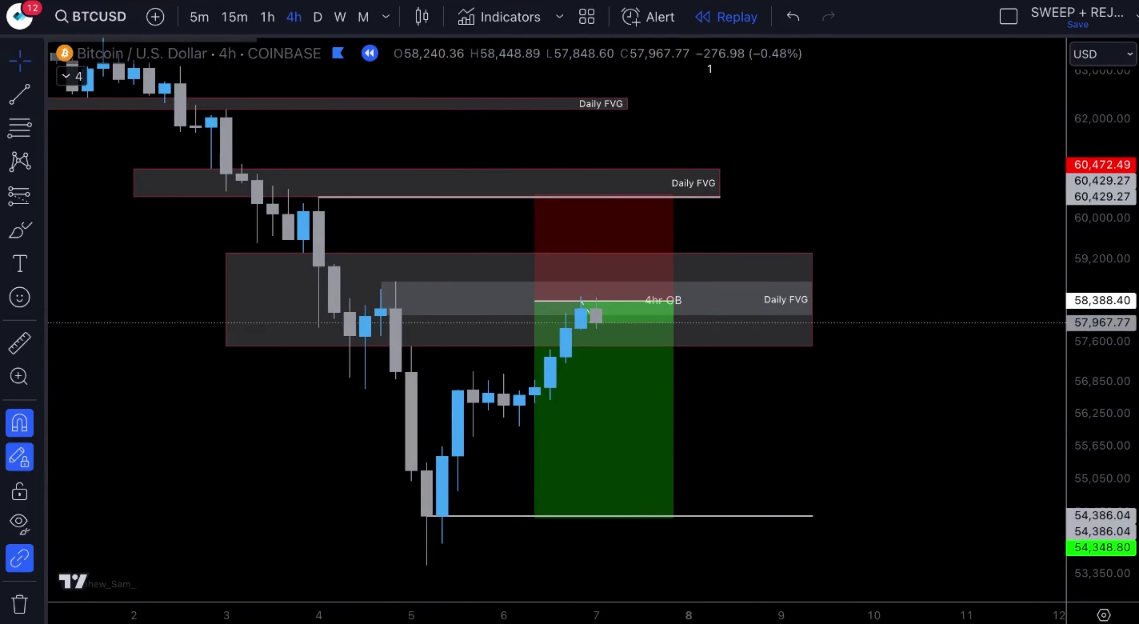
key(shift+Right)
key(shift+Right)
key(shift+Right)
key(shift+Right)
key(shift+Right)
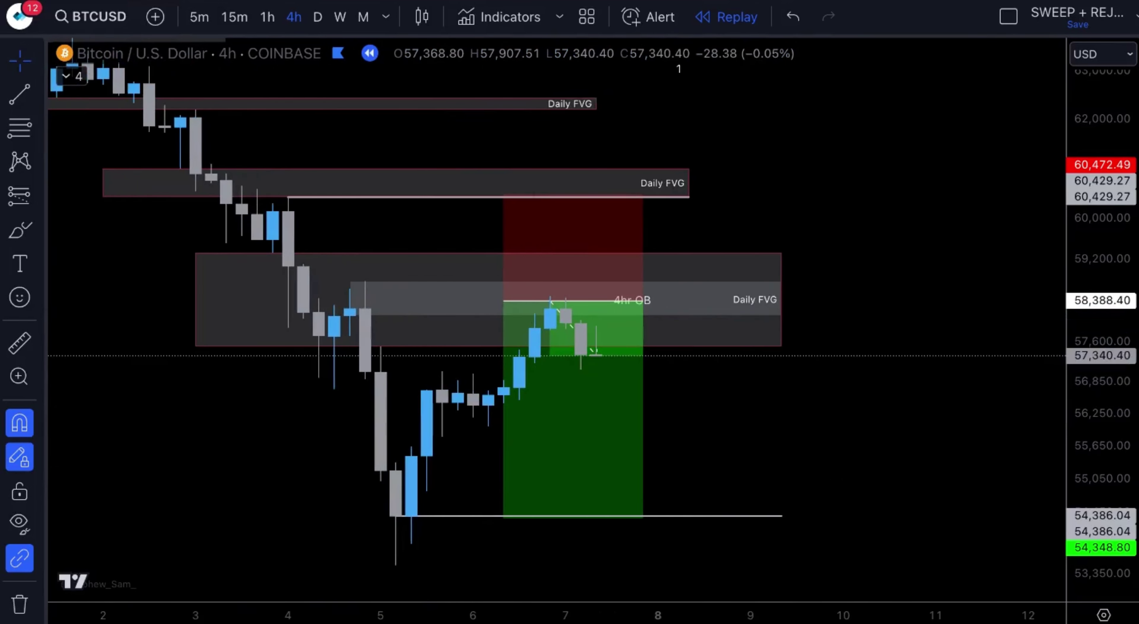
key(shift+Right)
key(shift+Right)
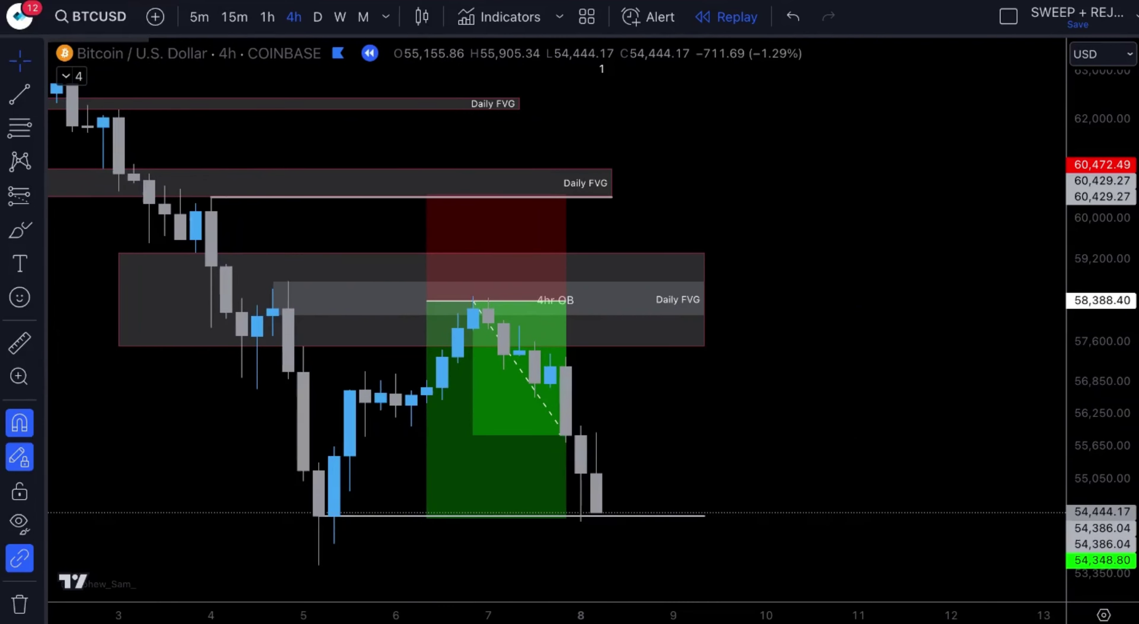
drag(566, 300, 643, 301)
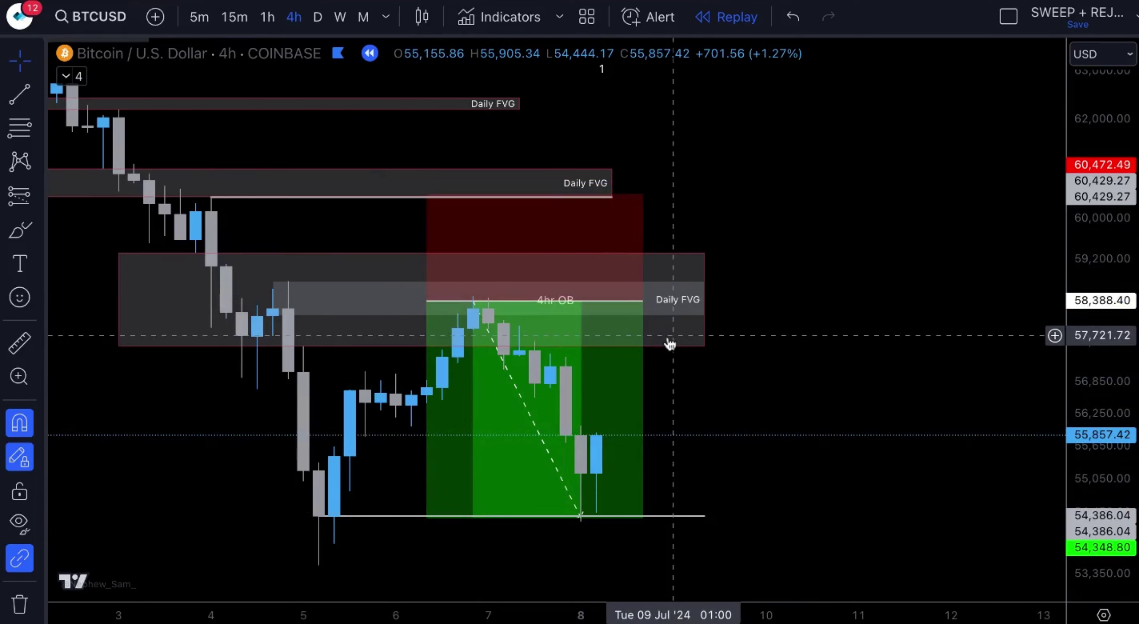
Select the short position to display its closed P&L of 4,039.60 at 1.94 risk/reward
click(17, 94)
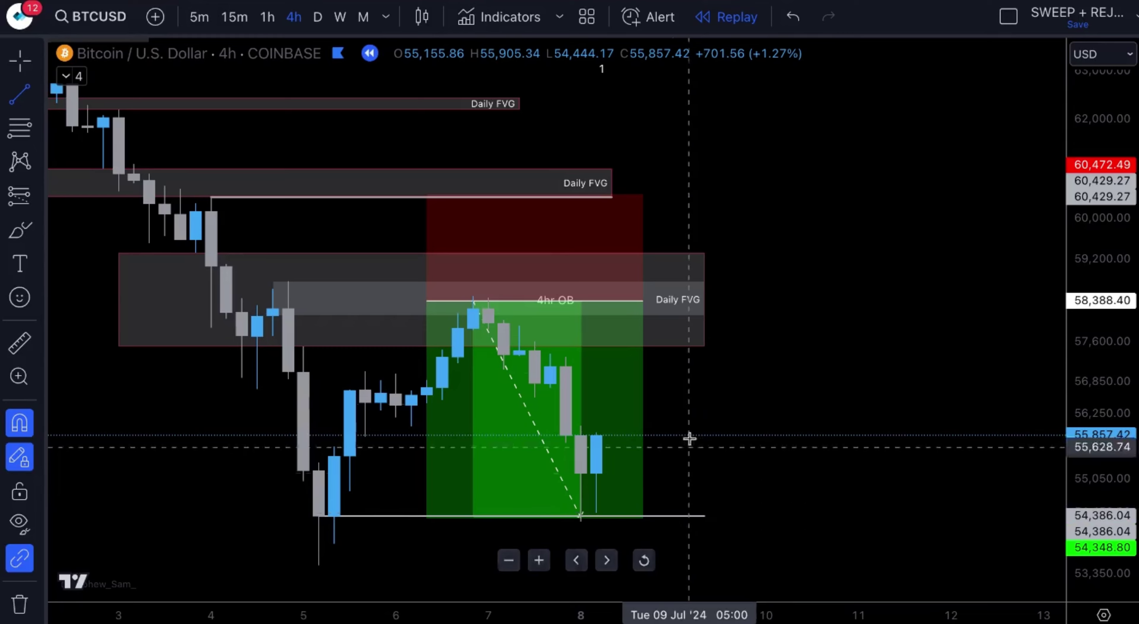
click(427, 196)
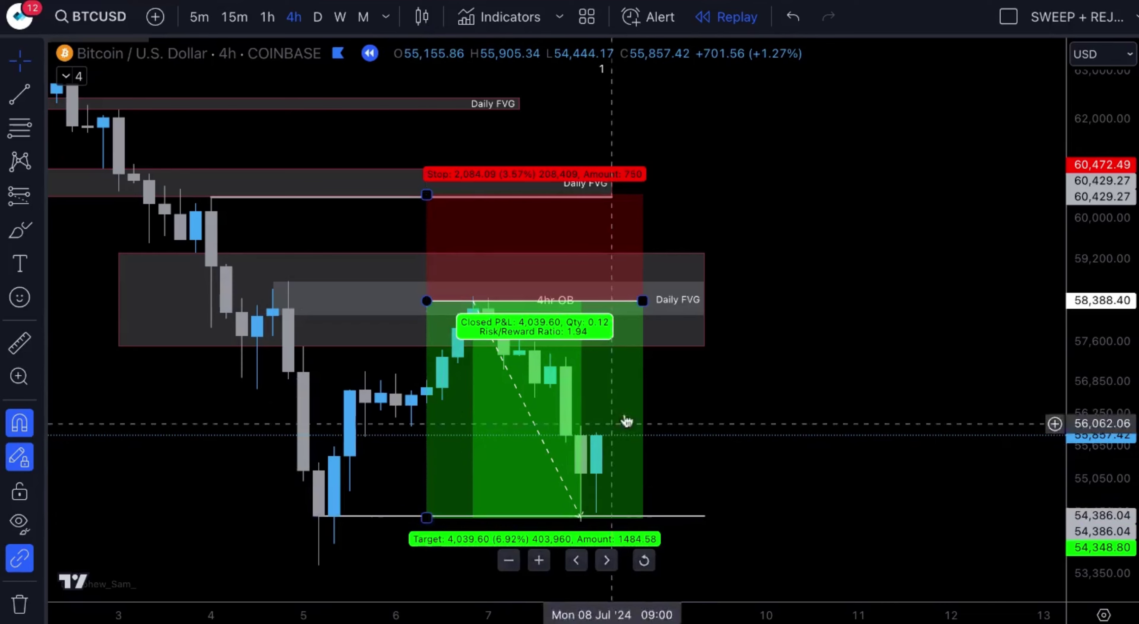
Widen the short position and shift it to start at the 7 Jul candle, entry near 58,406.52
drag(642, 300, 705, 301)
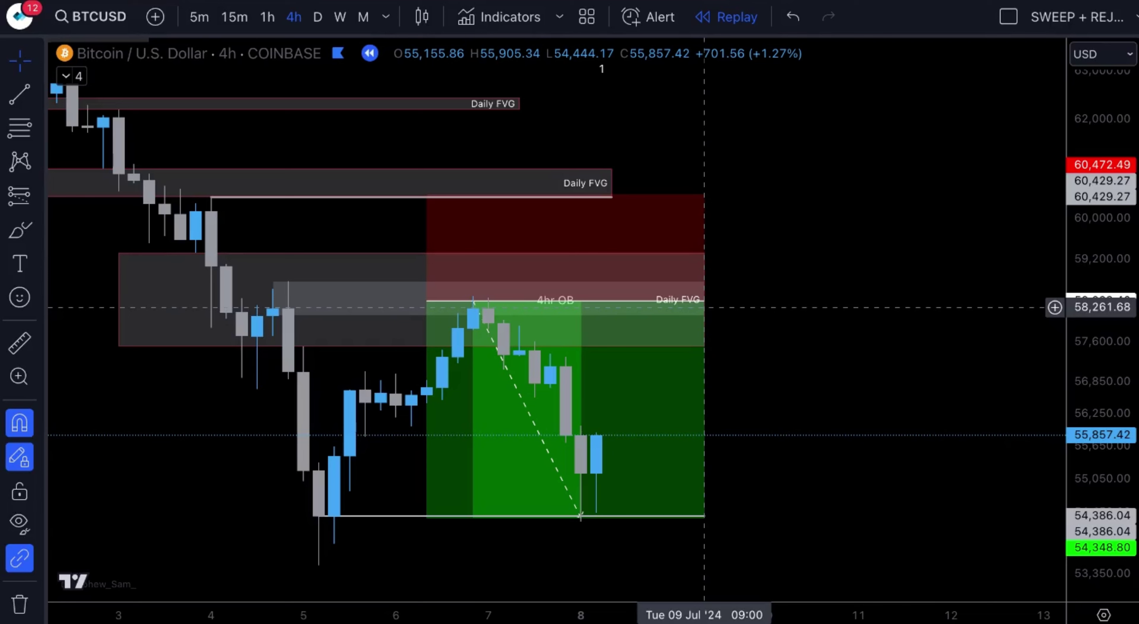
drag(559, 356, 623, 349)
click(803, 325)
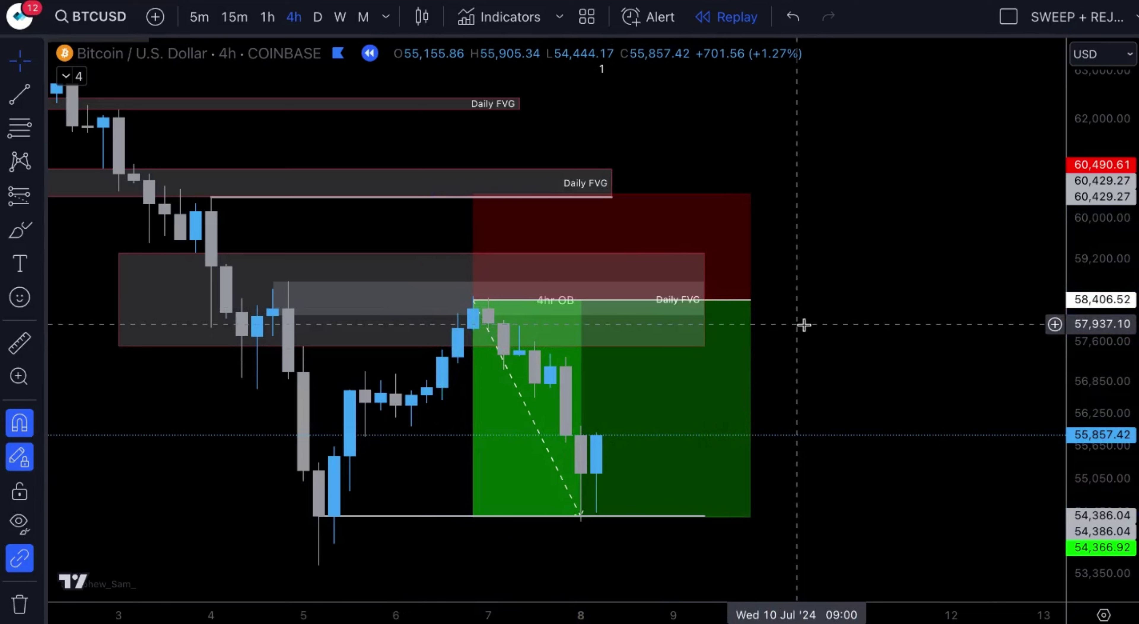